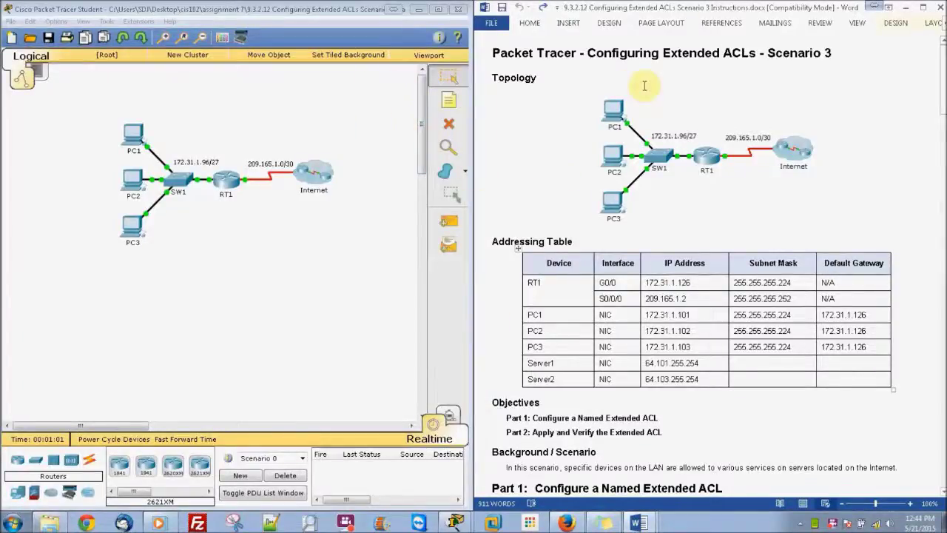
# Add a note above the topology with the student's name and 'CIS 102 Spring' on a second line
pyautogui.click(449, 100)
pyautogui.click(264, 104)
pyautogui.write('SDl Johnston')
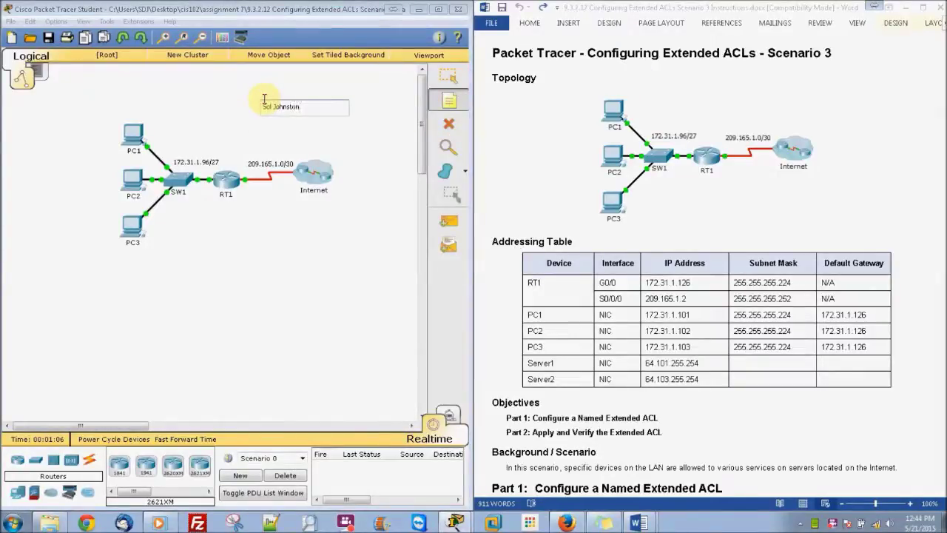
pyautogui.press('Return')
pyautogui.write('CIS 102 Spring')
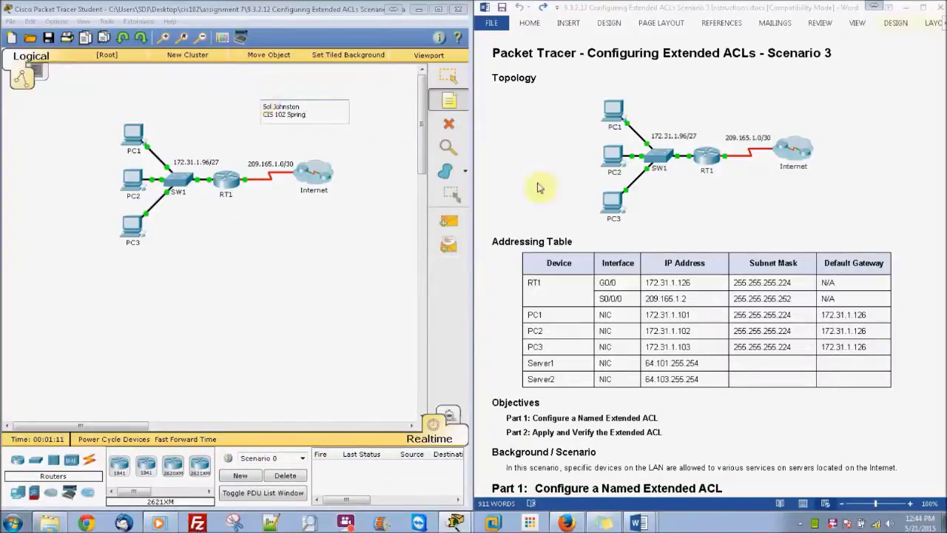
pyautogui.click(448, 76)
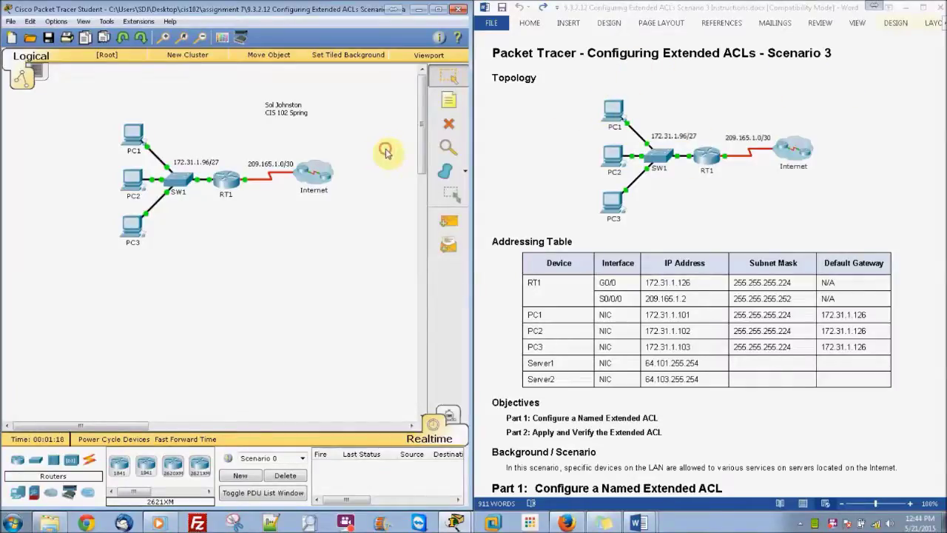
# Open RT1's CLI and enter global configuration mode with en and conf t
pyautogui.click(220, 177)
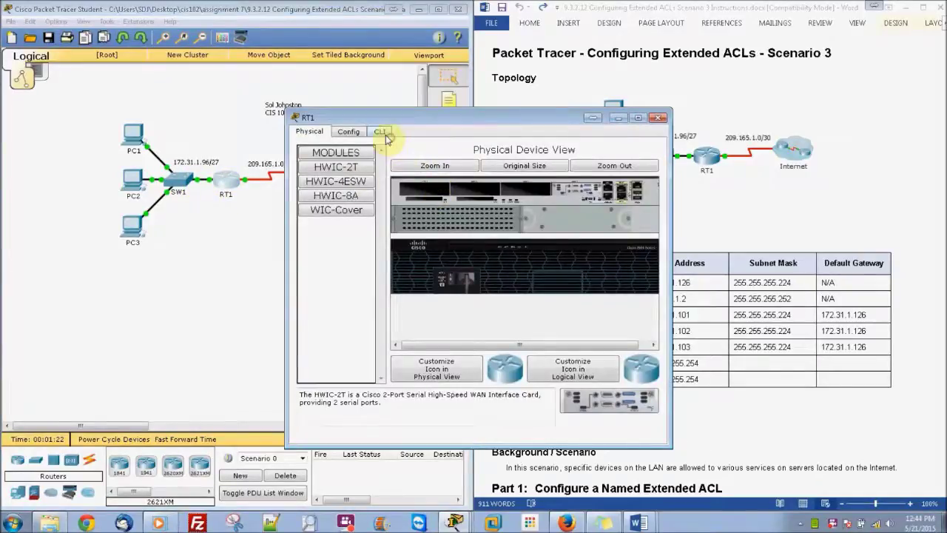
pyautogui.click(380, 131)
pyautogui.moveTo(404, 123); pyautogui.dragTo(189, 74)
pyautogui.press('Return')
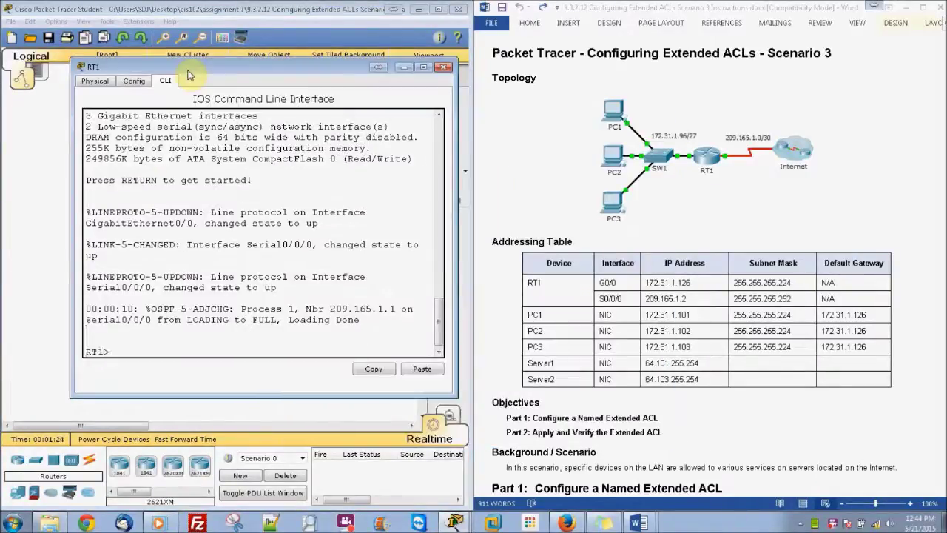
pyautogui.write('en')
pyautogui.press('Return')
pyautogui.write('conf t')
pyautogui.press('Return')
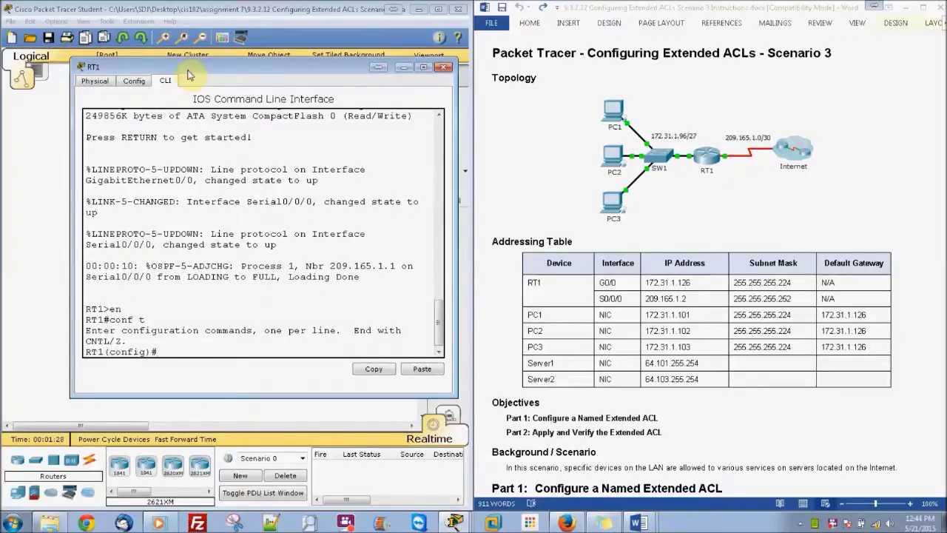
# Create extended ACL 'ACL' with deny tcp host 172.31.1.101 host 64.101.255.254 eq 80
pyautogui.click(733, 300)
pyautogui.moveTo(943, 51); pyautogui.dragTo(944, 143)
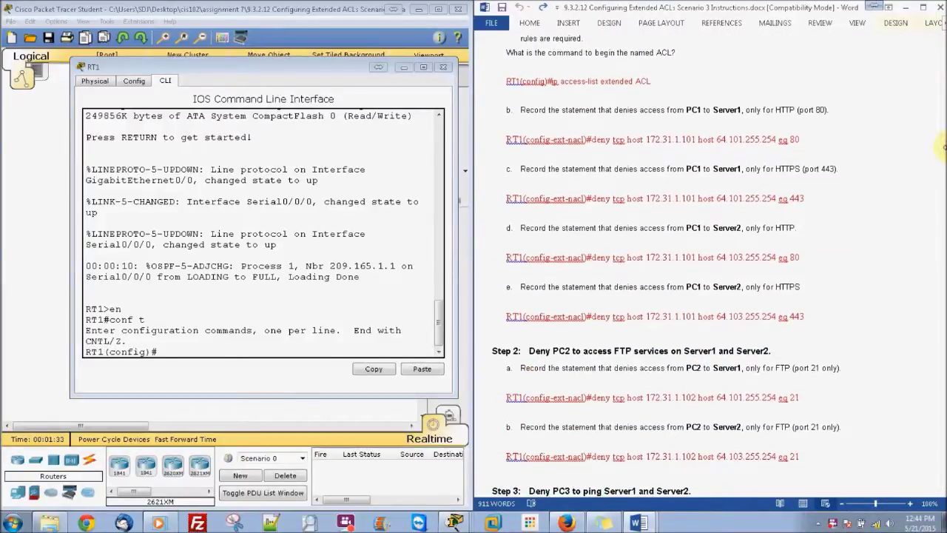
pyautogui.click(264, 352)
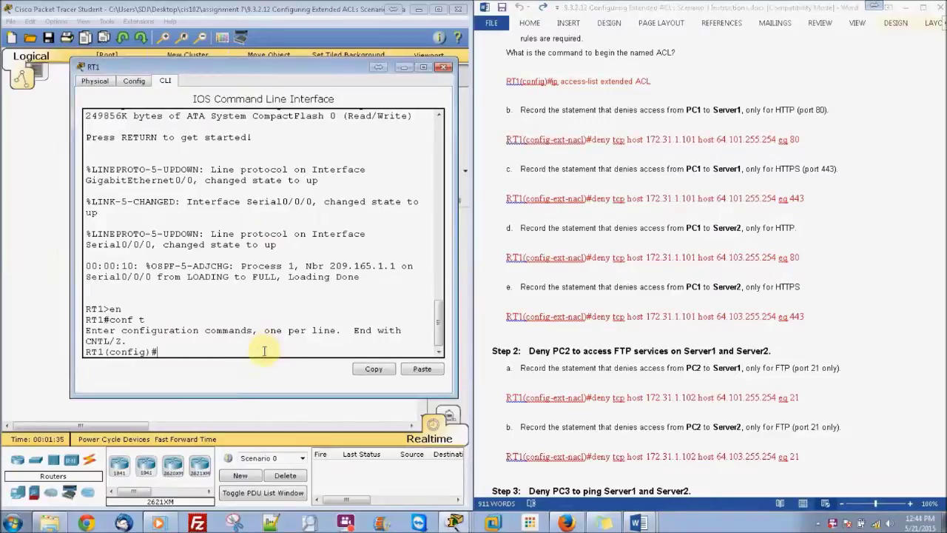
pyautogui.write('ip a')
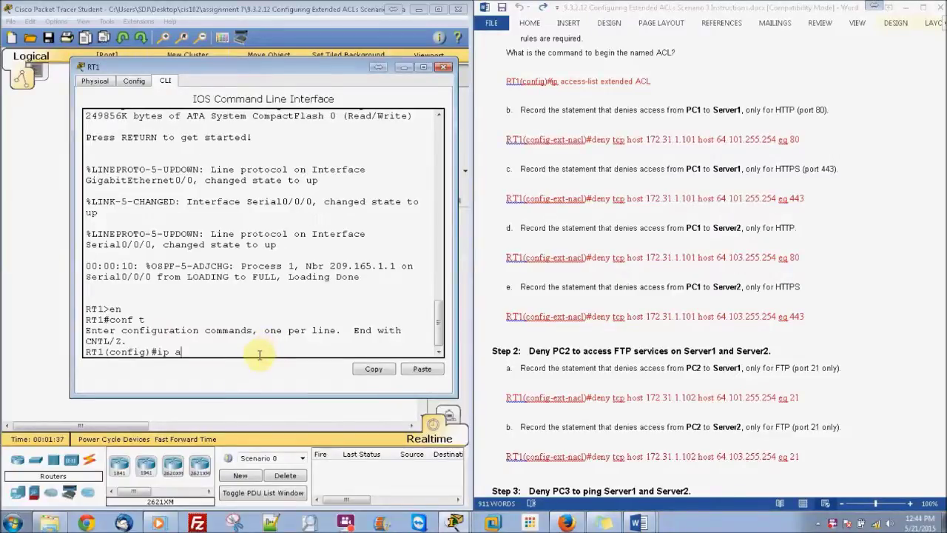
pyautogui.write('cc')
pyautogui.press('Tab')
pyautogui.write('ex')
pyautogui.press('Tab')
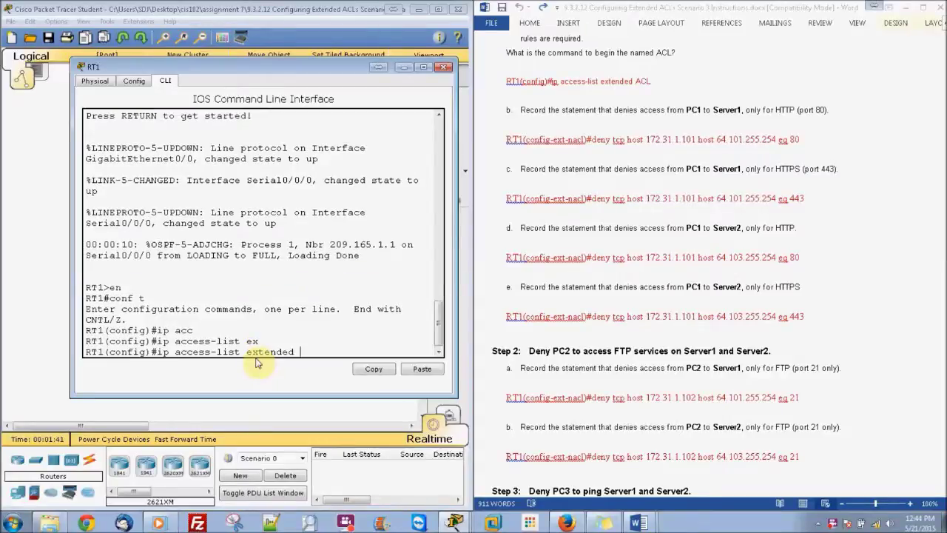
pyautogui.write('ACL')
pyautogui.press('Return')
pyautogui.write('den')
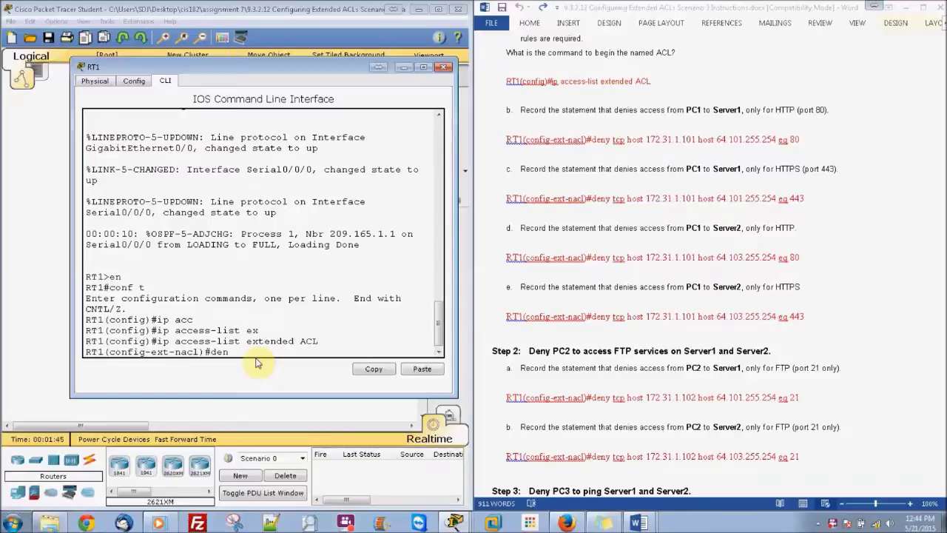
pyautogui.write('y tcp host 172.31.1.101')
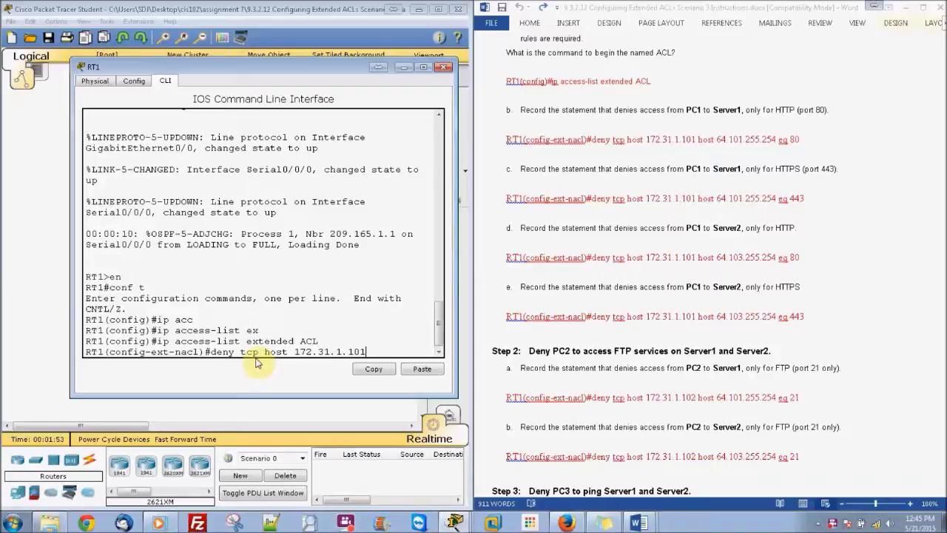
pyautogui.write(' host 64.10')
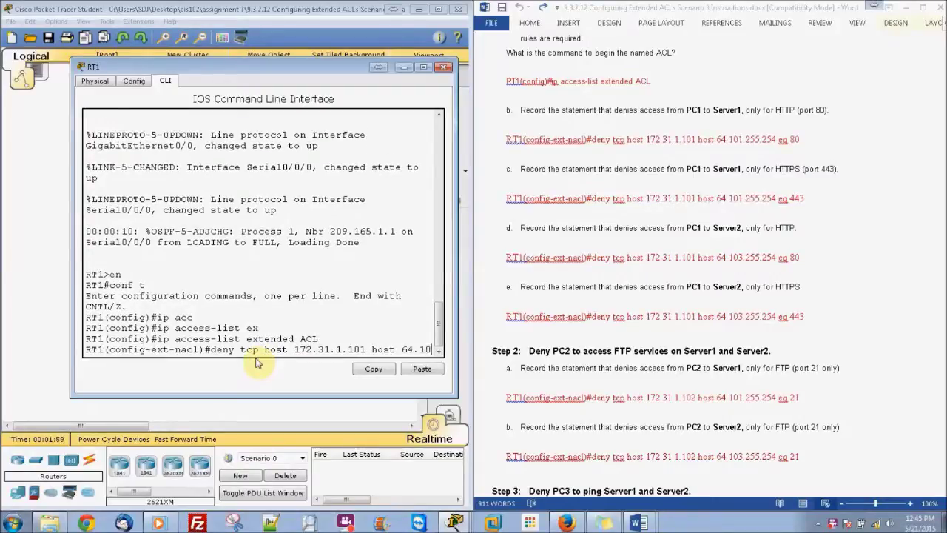
pyautogui.write('1.255.254')
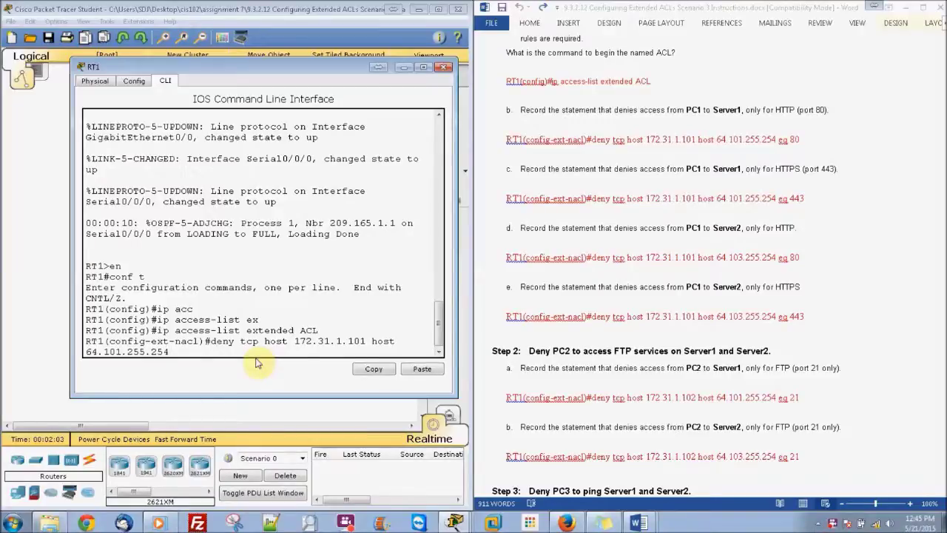
pyautogui.write(' eq 80')
pyautogui.press('Return')
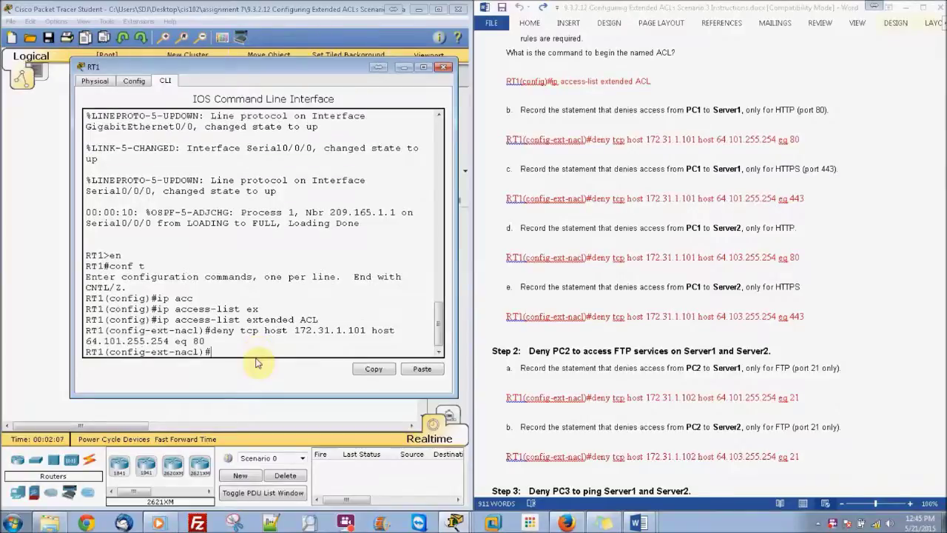
# Add a rule denying PC1 HTTPS (eq 443) to 64.101.255.254
pyautogui.click(909, 255)
pyautogui.scroll(-2, 941, 148)
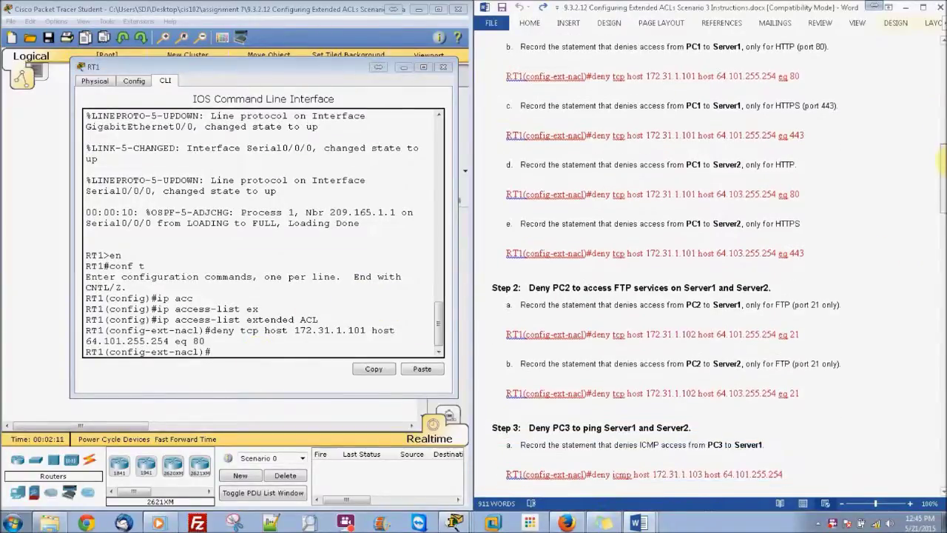
pyautogui.scroll(-2, 942, 163)
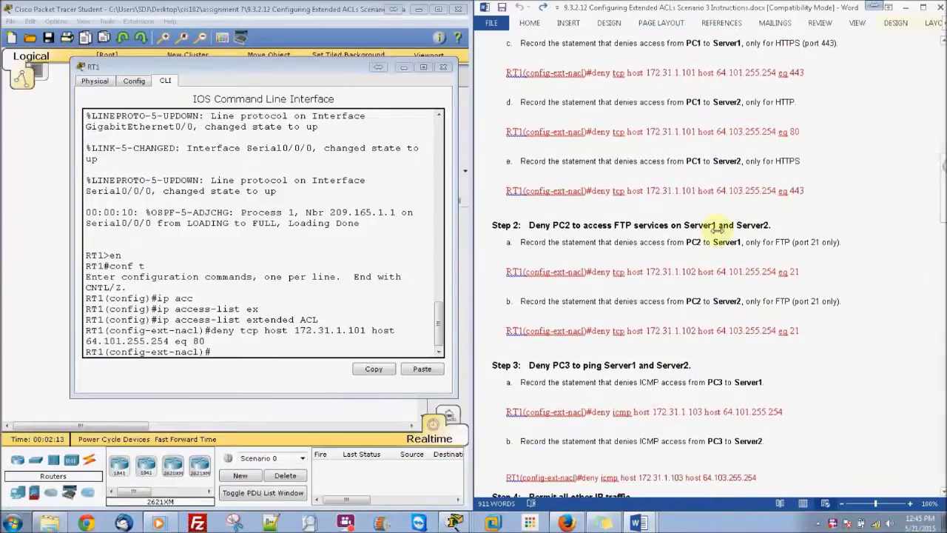
pyautogui.click(231, 351)
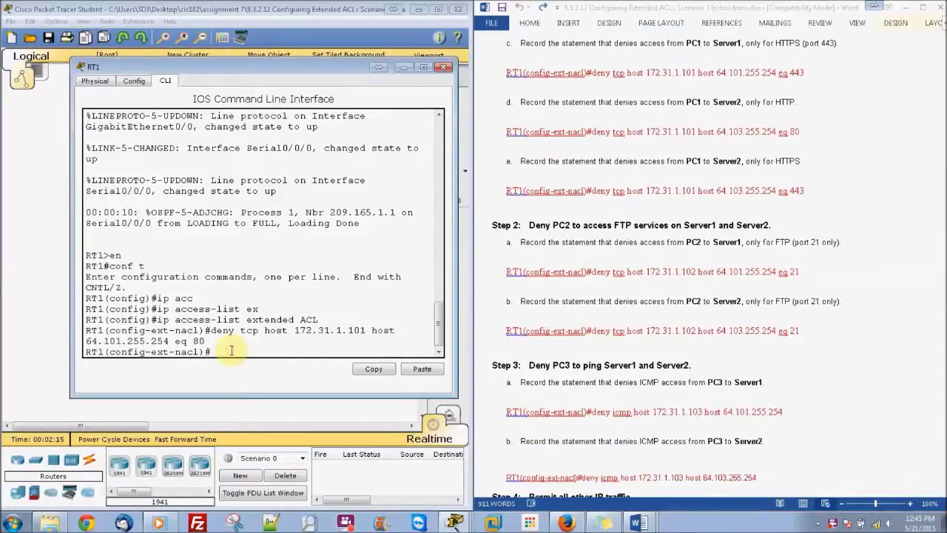
pyautogui.press('Up')
pyautogui.press('BackSpace')
pyautogui.press('BackSpace')
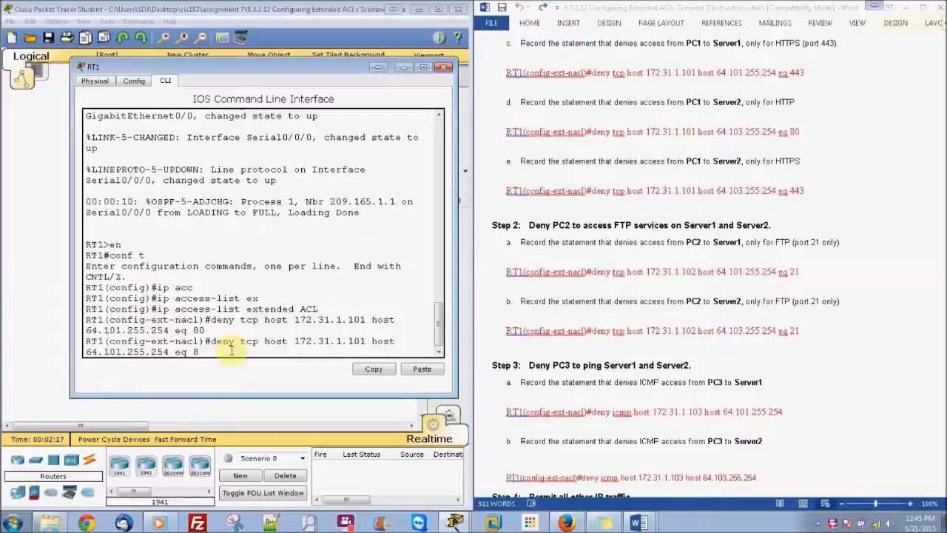
pyautogui.write('443')
pyautogui.press('Return')
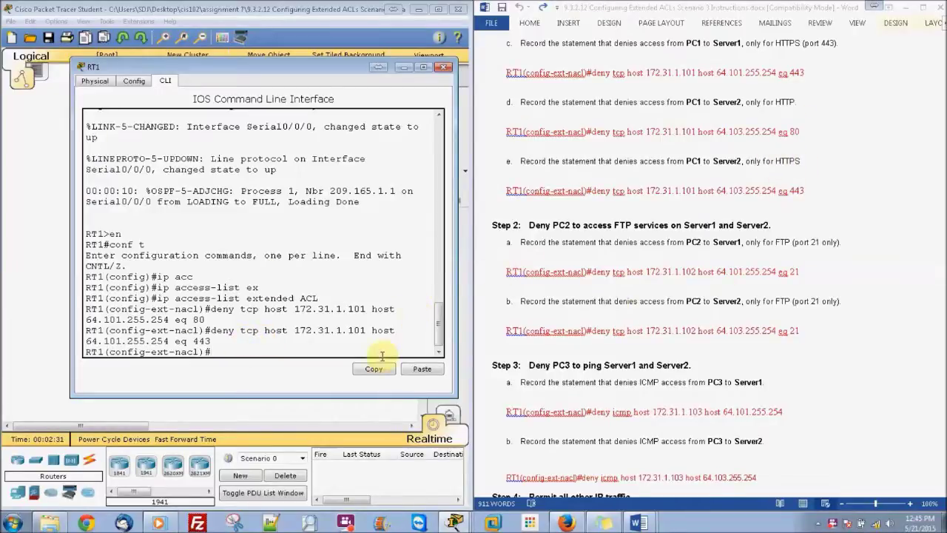
# Add a rule denying PC1 HTTP (eq 80) to 64.103.255.254
pyautogui.press('Up')
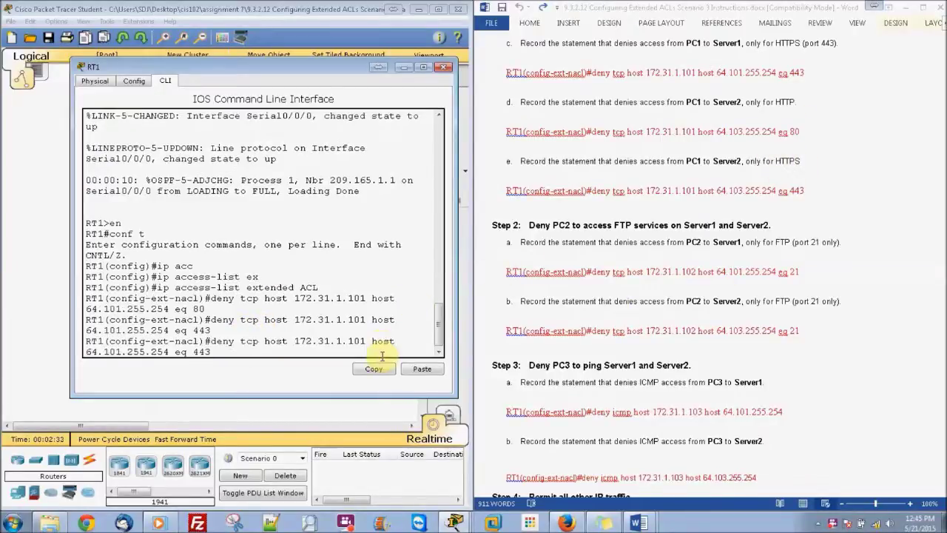
pyautogui.press('BackSpace')
pyautogui.press('BackSpace')
pyautogui.press('BackSpace')
pyautogui.write('80')
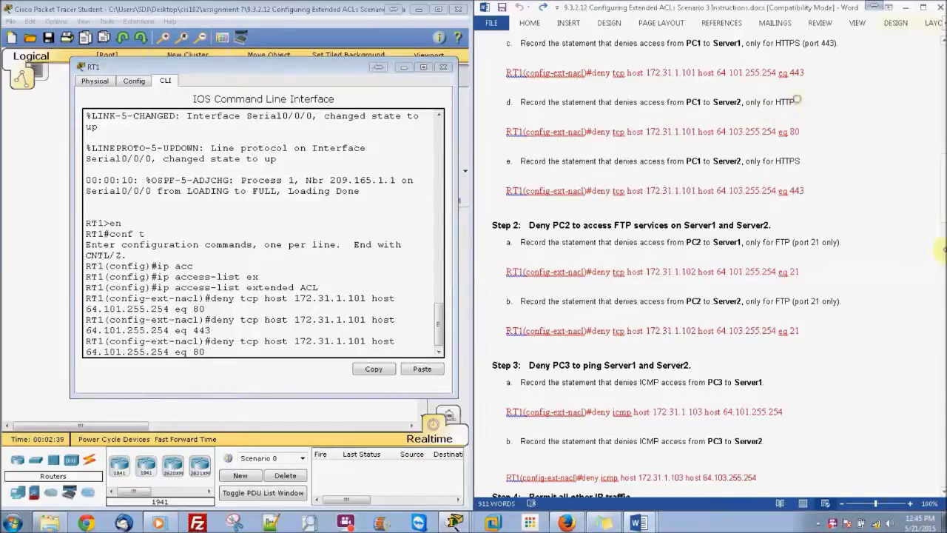
pyautogui.moveTo(944, 207)
pyautogui.mouseDown()
pyautogui.moveTo(944, 189)
pyautogui.moveTo(944, 220)
pyautogui.mouseUp()
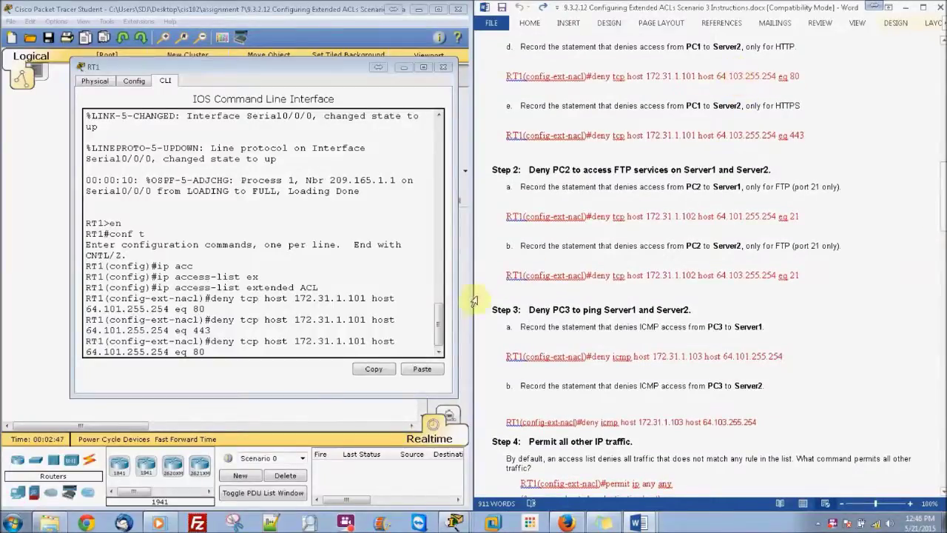
pyautogui.click(118, 353)
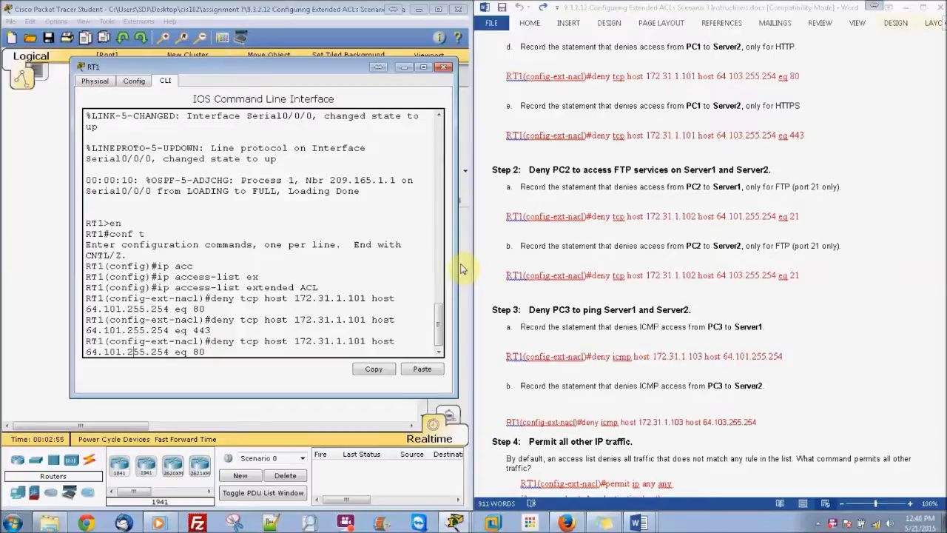
pyautogui.press('BackSpace')
pyautogui.write('3')
pyautogui.press('Return')
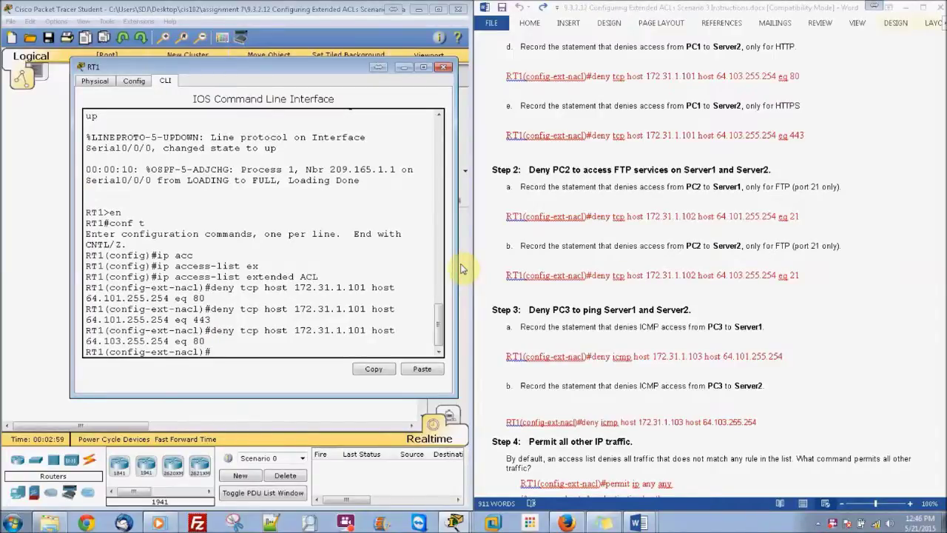
# Add PC1's HTTPS deny to 64.103.255.254, then edit a recalled rule's source to 172.31.1.102
pyautogui.press('Up')
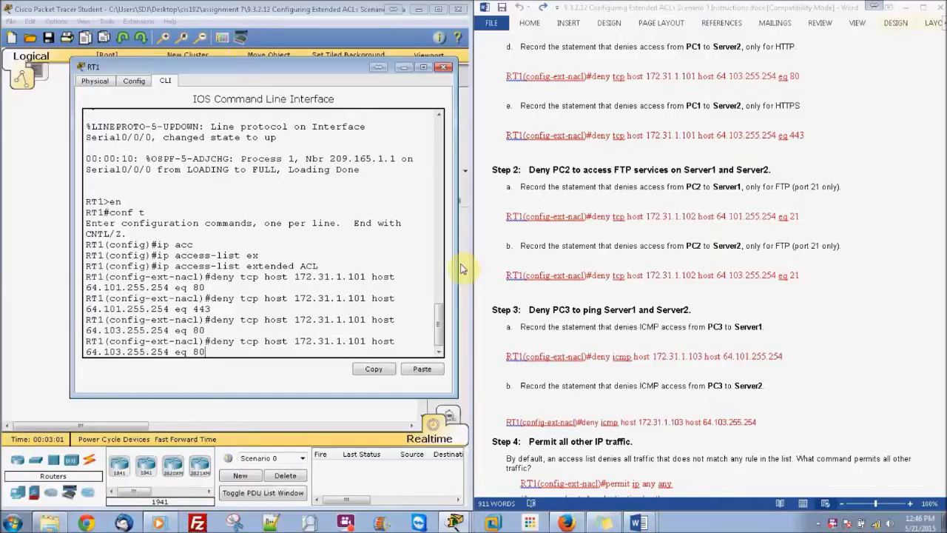
pyautogui.press('BackSpace')
pyautogui.press('BackSpace')
pyautogui.write('443')
pyautogui.press('Return')
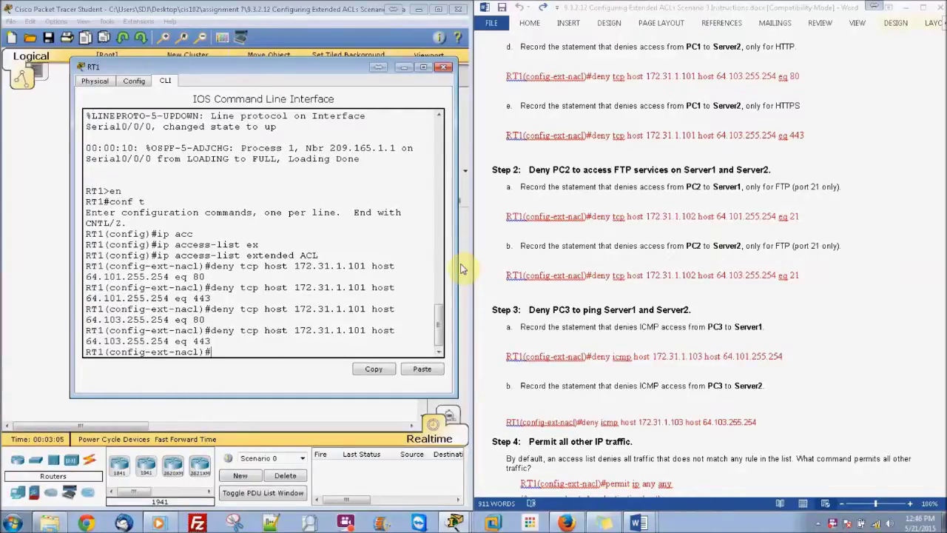
pyautogui.press('Up')
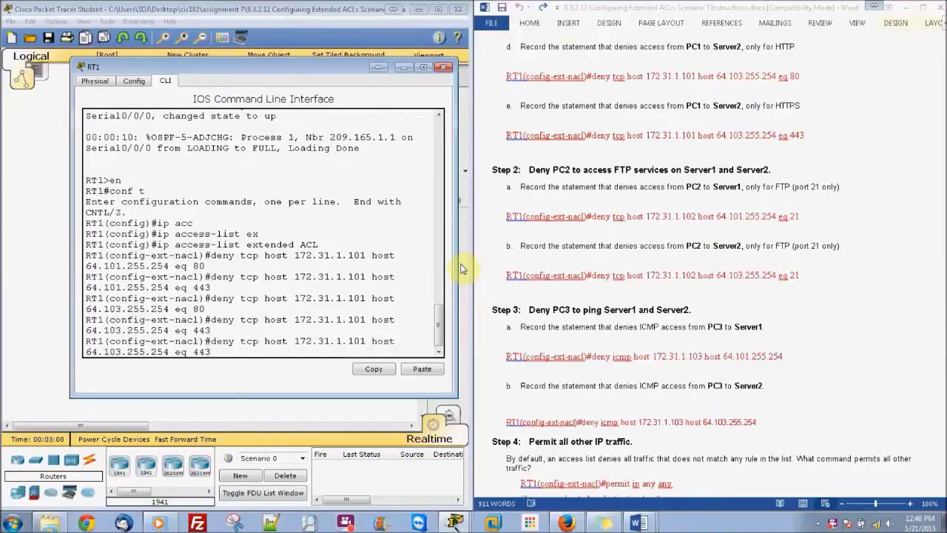
pyautogui.press('Left')
pyautogui.press('Left')
pyautogui.press('Left')
pyautogui.press('Left')
pyautogui.press('Left')
pyautogui.press('Left')
pyautogui.press('Left')
pyautogui.press('Left')
pyautogui.press('Left')
pyautogui.press('Left')
pyautogui.press('BackSpace')
pyautogui.write('2')
# Add deny tcp host 172.31.1.102 host 64.101.255.254 eq 21 to block PC2 FTP
pyautogui.scroll(-2, 942, 222)
pyautogui.scroll(-2, 943, 222)
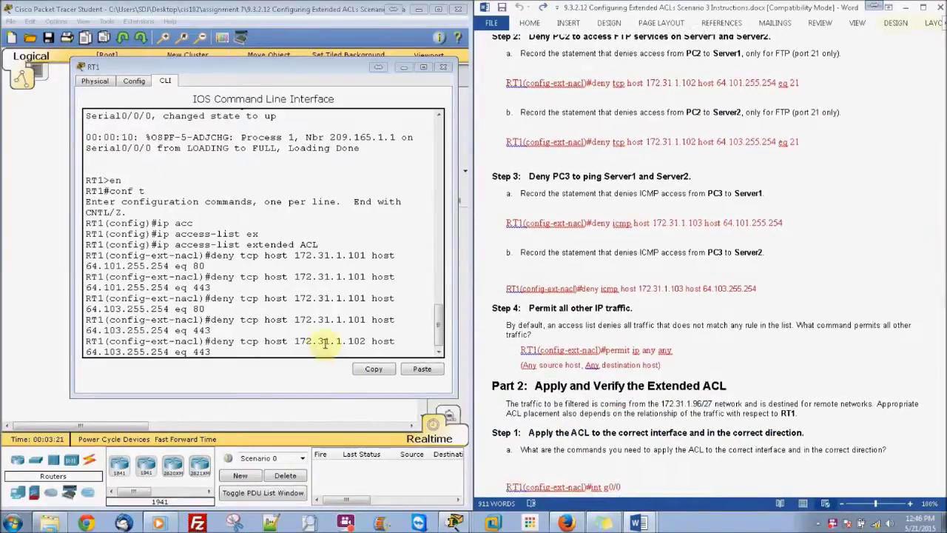
pyautogui.click(325, 347)
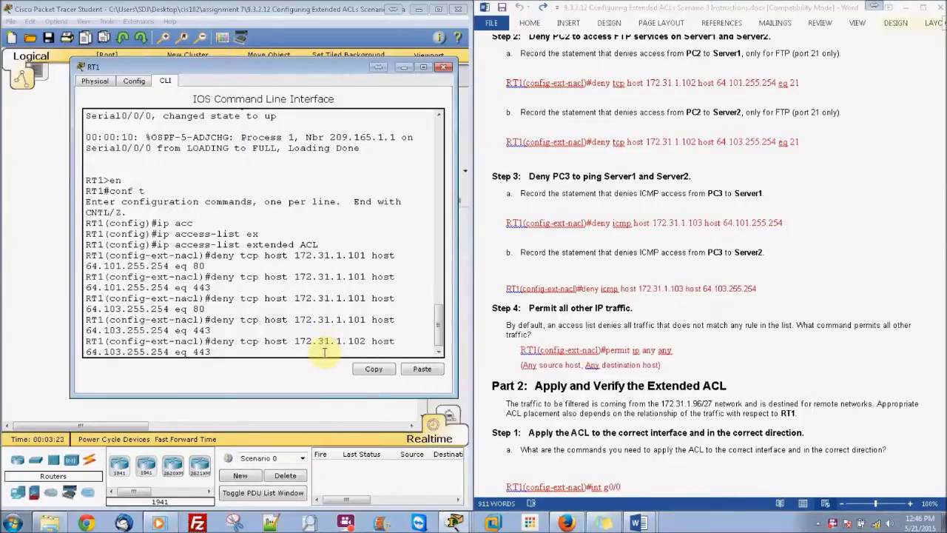
pyautogui.press('Right')
pyautogui.press('Right')
pyautogui.press('Right')
pyautogui.press('Right')
pyautogui.press('Right')
pyautogui.press('Right')
pyautogui.press('Right')
pyautogui.press('Right')
pyautogui.press('Right')
pyautogui.press('Right')
pyautogui.press('Right')
pyautogui.press('Right')
pyautogui.press('Right')
pyautogui.press('Right')
pyautogui.press('Right')
pyautogui.press('Right')
pyautogui.press('BackSpace')
pyautogui.write('1')
pyautogui.press('BackSpace')
pyautogui.press('BackSpace')
pyautogui.press('BackSpace')
pyautogui.write('21')
pyautogui.press('Return')
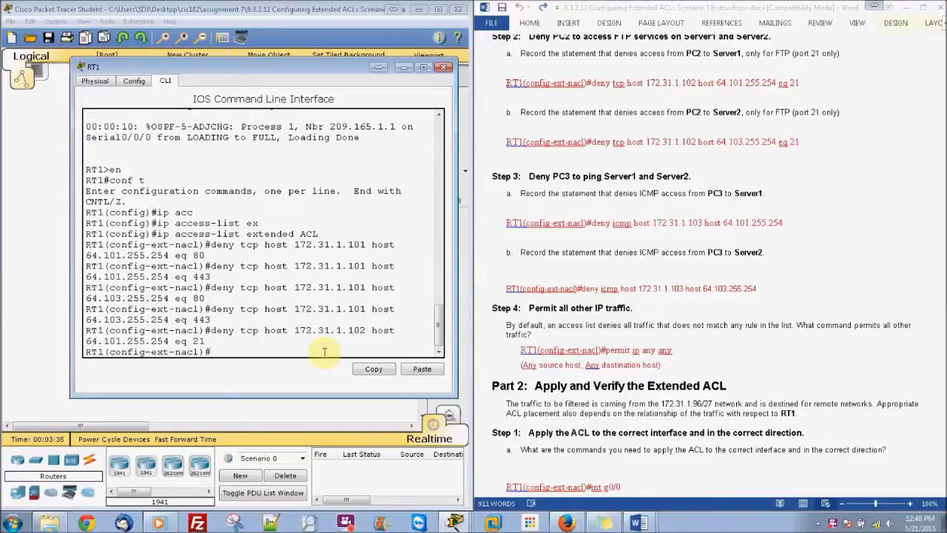
# Add the same FTP (eq 21) deny from 172.31.1.102 to 64.103.255.254
pyautogui.press('Up')
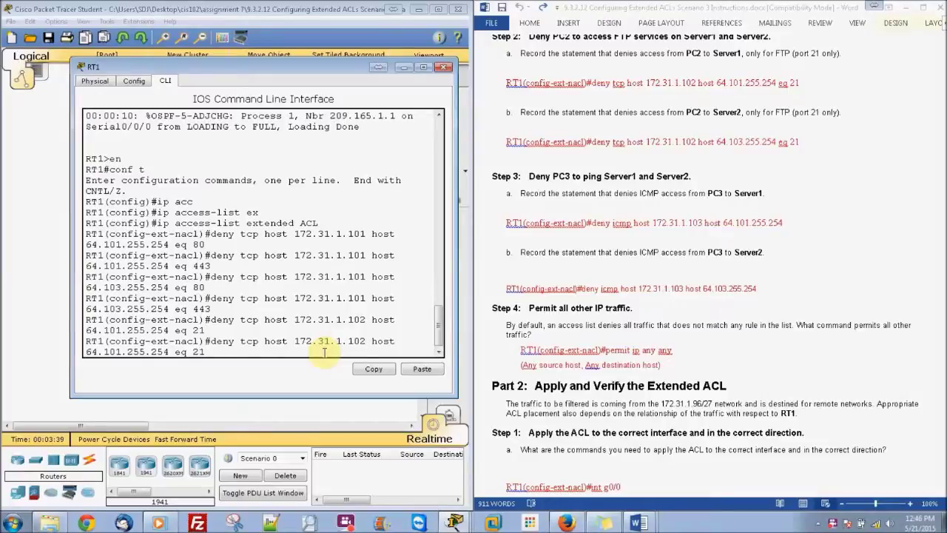
pyautogui.press('Left')
pyautogui.press('Left')
pyautogui.press('Left')
pyautogui.press('Left')
pyautogui.press('Left')
pyautogui.press('Left')
pyautogui.press('Left')
pyautogui.press('Left')
pyautogui.press('Left')
pyautogui.press('Left')
pyautogui.press('Left')
pyautogui.press('Left')
pyautogui.press('Left')
pyautogui.press('Left')
pyautogui.press('BackSpace')
pyautogui.write('3')
pyautogui.press('Return')
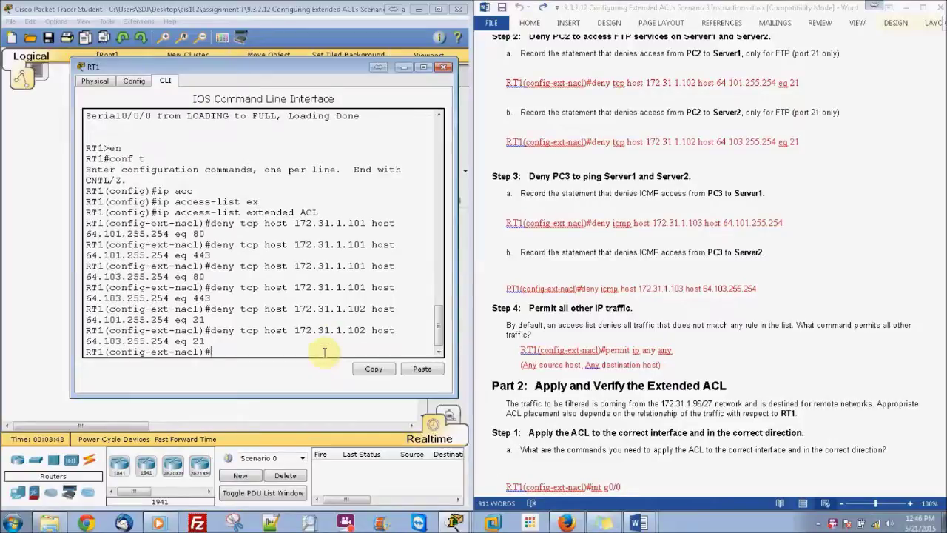
pyautogui.click(851, 349)
pyautogui.scroll(-4, 942, 296)
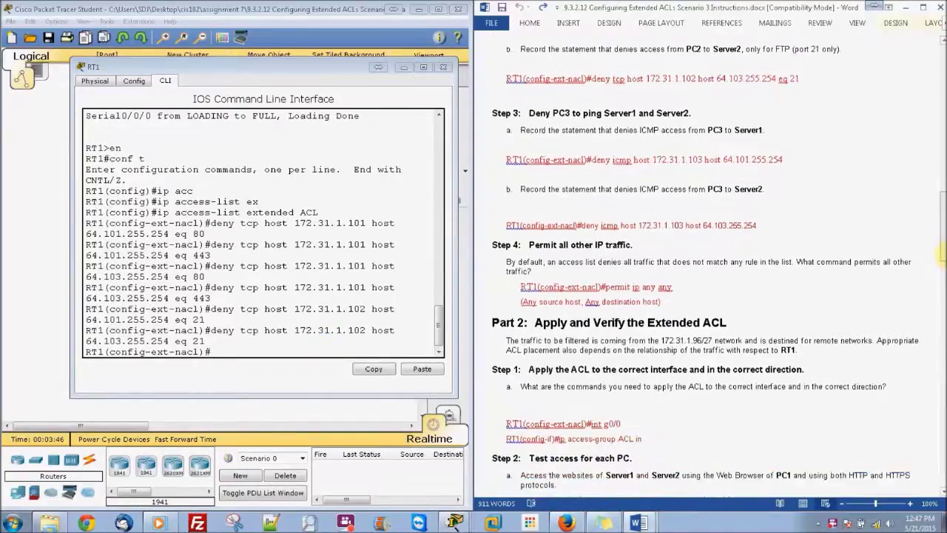
# Add deny icmp host 172.31.1.103 host 64.101.255.254, then type the matching entry for 64.103.255.254
pyautogui.click(257, 300)
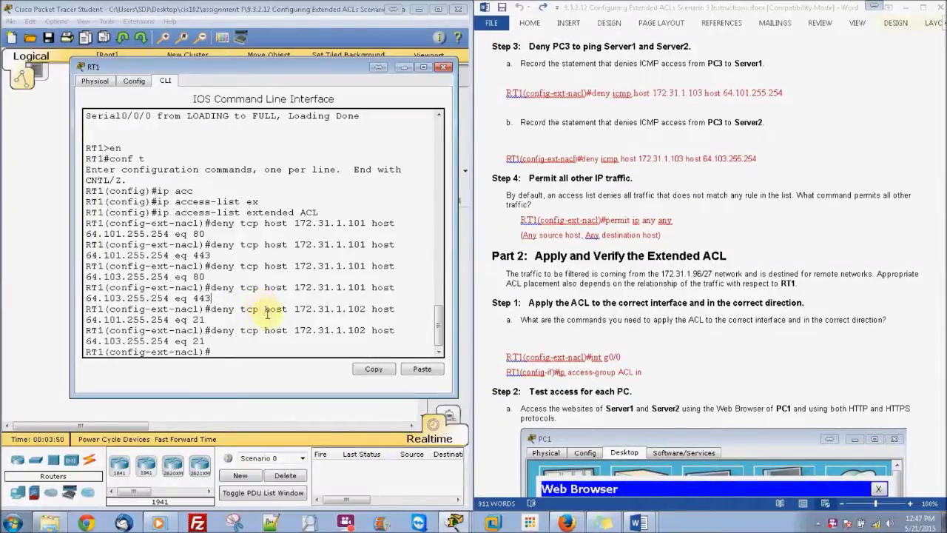
pyautogui.click(256, 349)
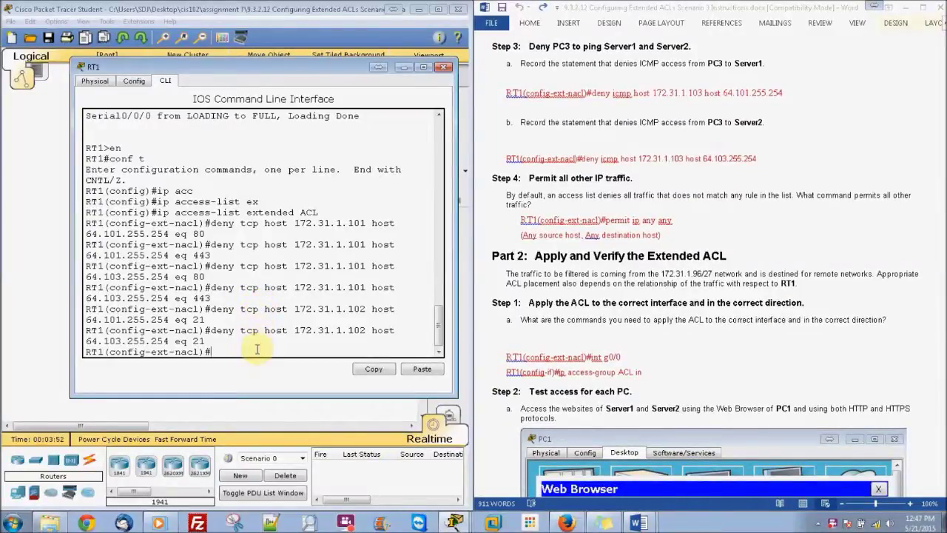
pyautogui.write('deny im')
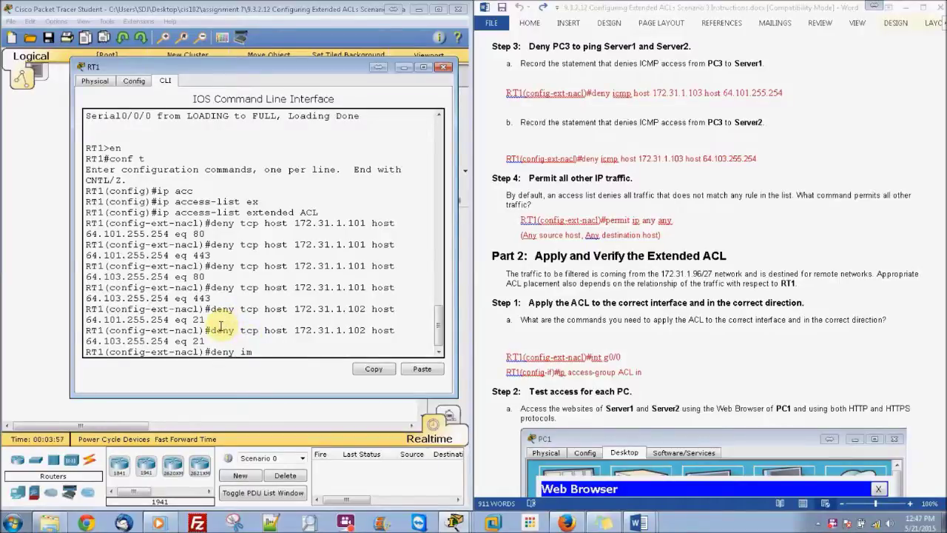
pyautogui.press('BackSpace')
pyautogui.write('cmp host ')
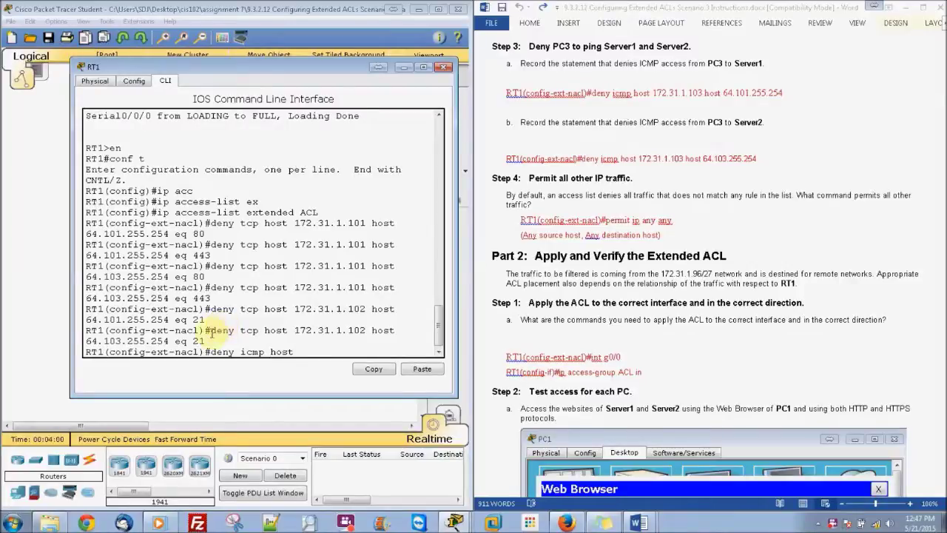
pyautogui.write('172.31.1.103')
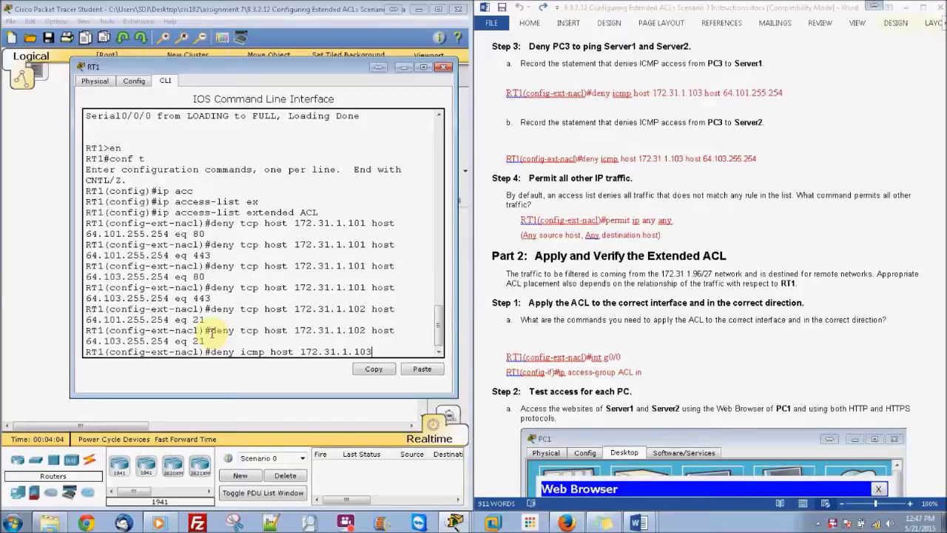
pyautogui.write(' host 64.101.255.254')
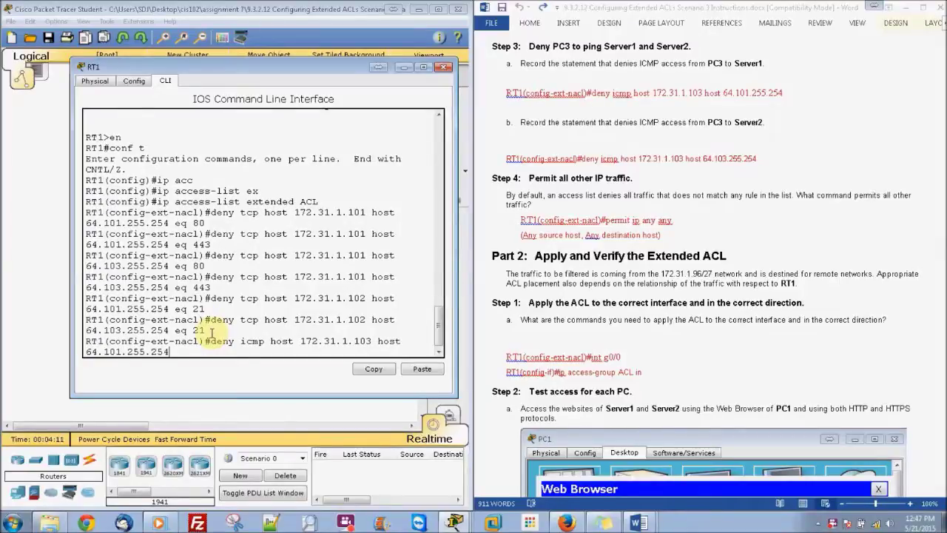
pyautogui.press('Return')
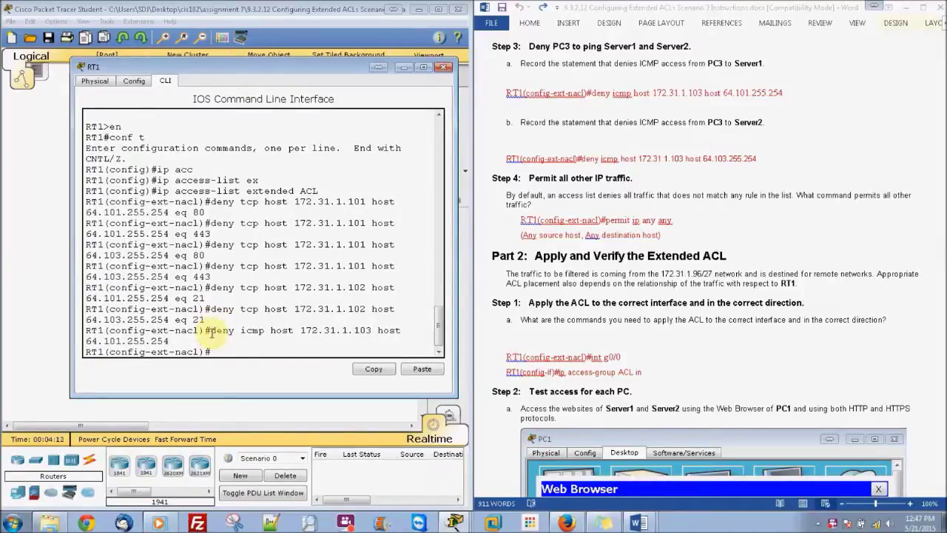
pyautogui.write('deny icmp host')
pyautogui.write('172.')
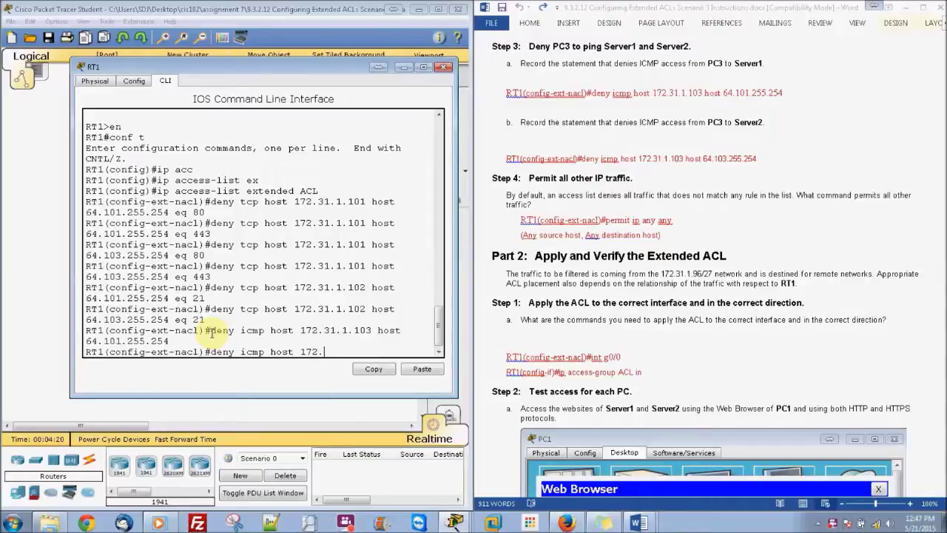
pyautogui.write('31.1.103 host 64.103')
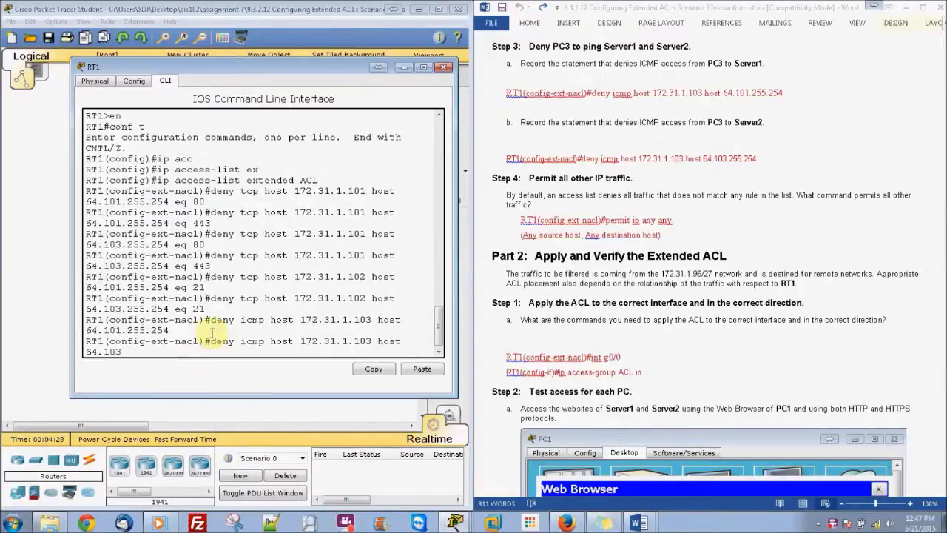
pyautogui.write('.255.254')
# Enter the ICMP deny to 64.103.255.254 and add 'permit ip any any'
pyautogui.press('Return')
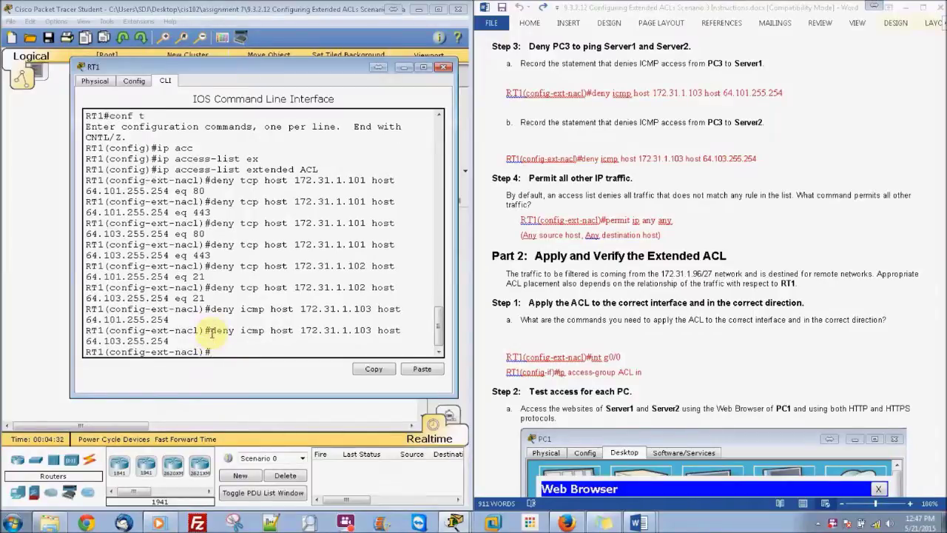
pyautogui.scroll(2, 212, 334)
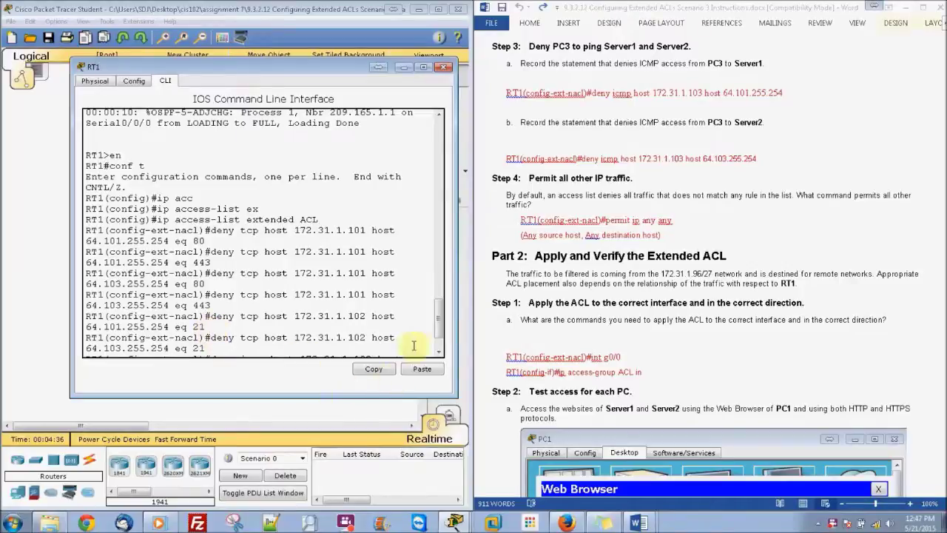
pyautogui.scroll(-2, 435, 325)
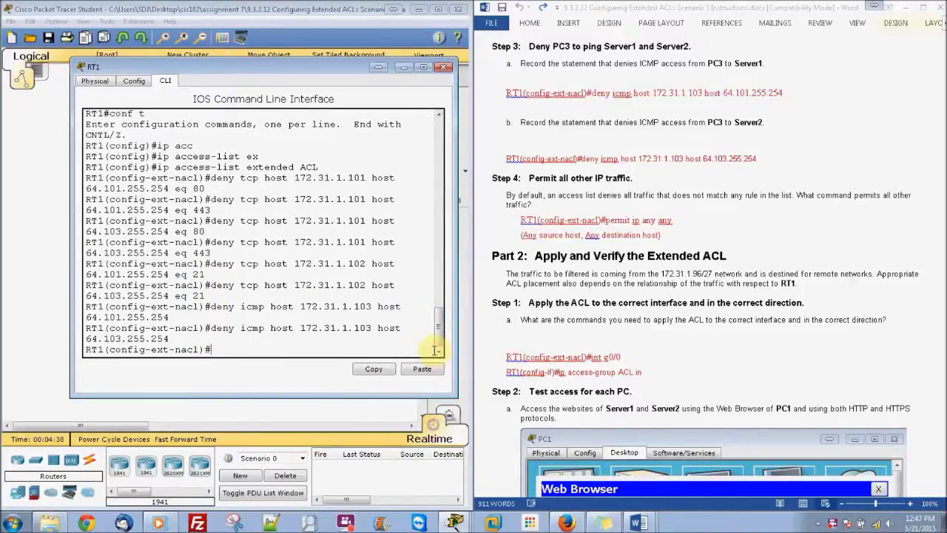
pyautogui.write('permit ip any any')
pyautogui.press('Return')
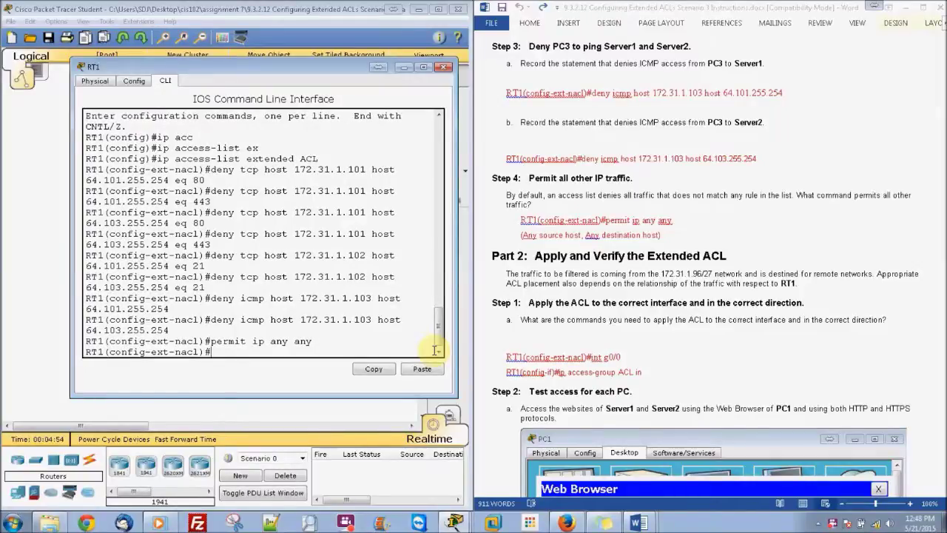
# Apply the ACL inbound on g0/0 with 'ip access-group ACL in'
pyautogui.write('int g0/0')
pyautogui.press('Return')
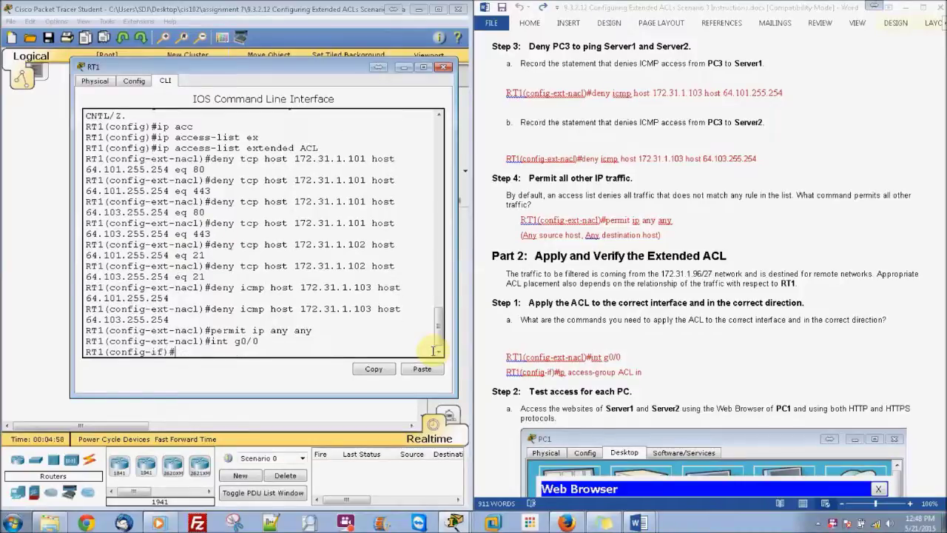
pyautogui.write('ip acc')
pyautogui.press('Tab')
pyautogui.write('ACL')
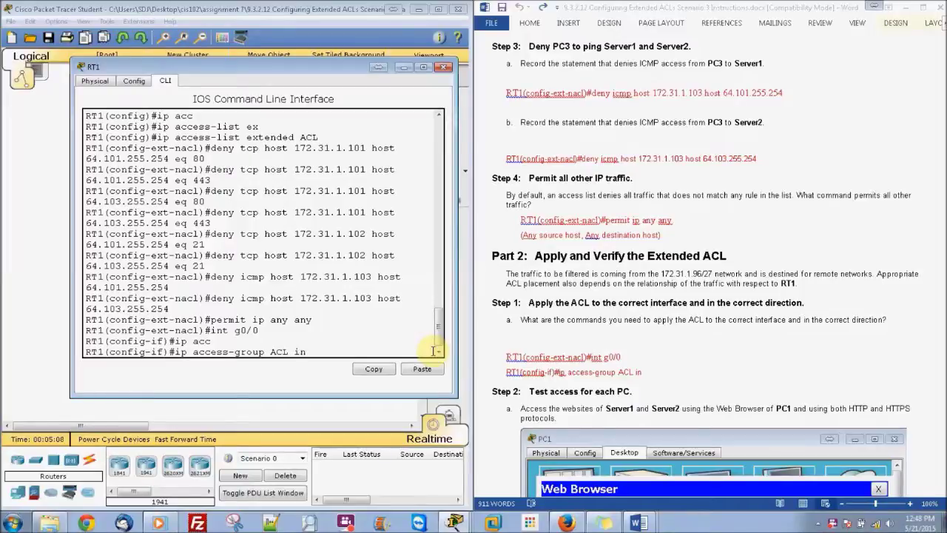
pyautogui.write(' in')
pyautogui.press('Return')
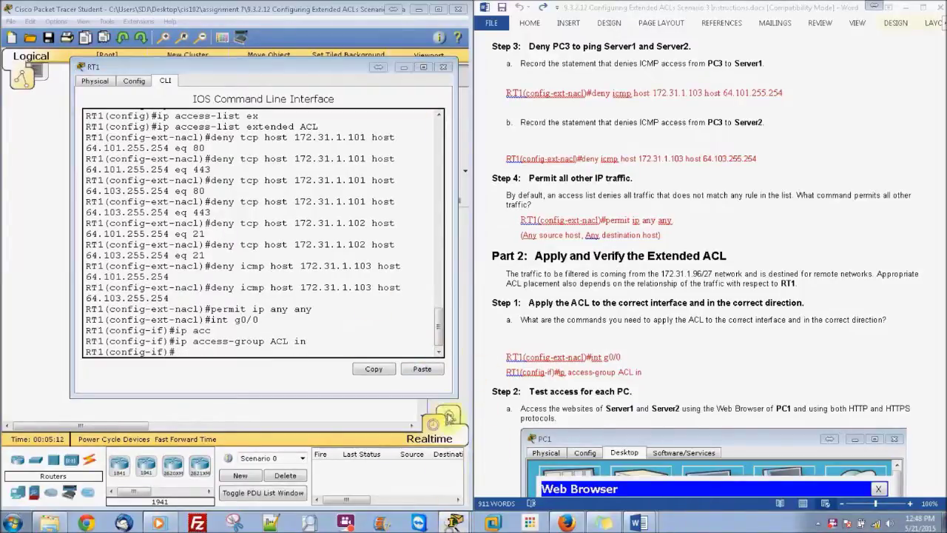
# Confirm the PT Activity shows 100/100 completion, then minimize the activity and RT1 windows
pyautogui.click(452, 473)
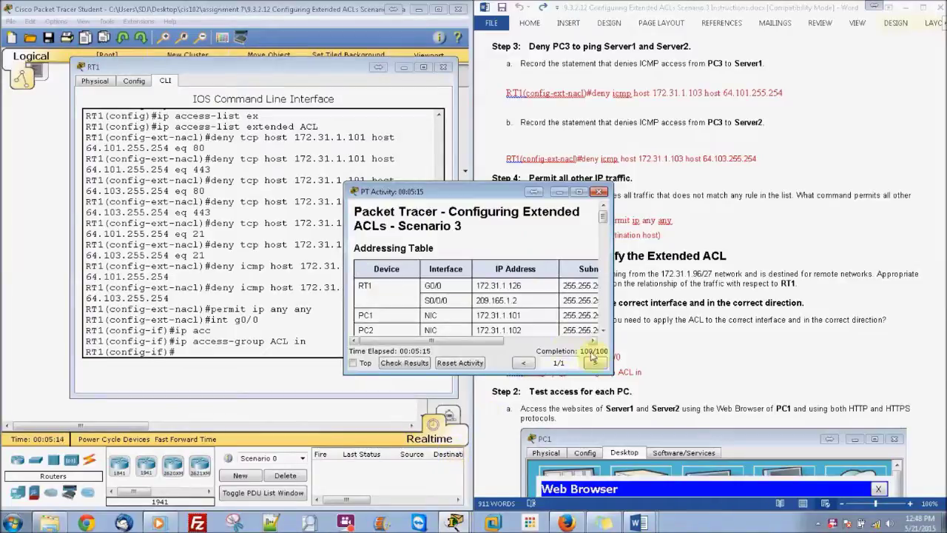
pyautogui.click(563, 194)
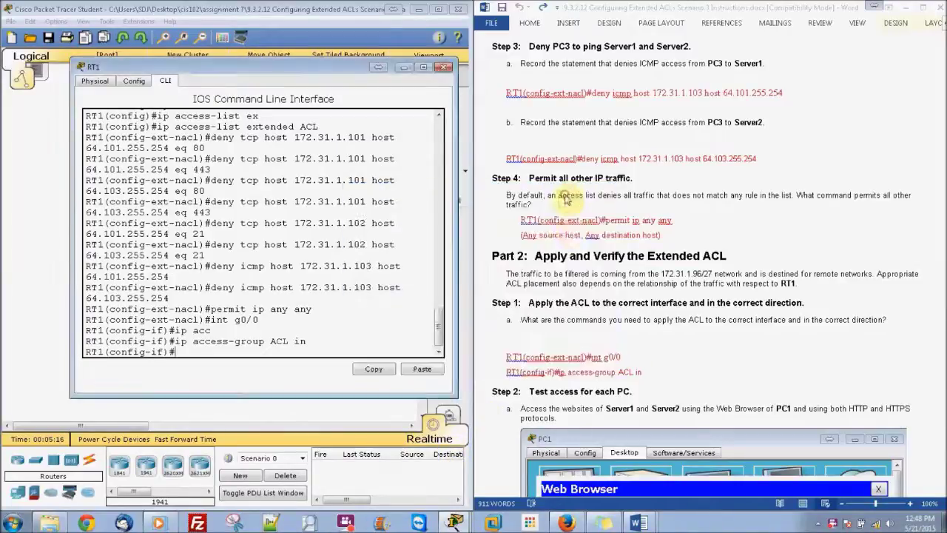
pyautogui.click(403, 68)
pyautogui.click(765, 303)
pyautogui.moveTo(943, 233); pyautogui.dragTo(943, 294)
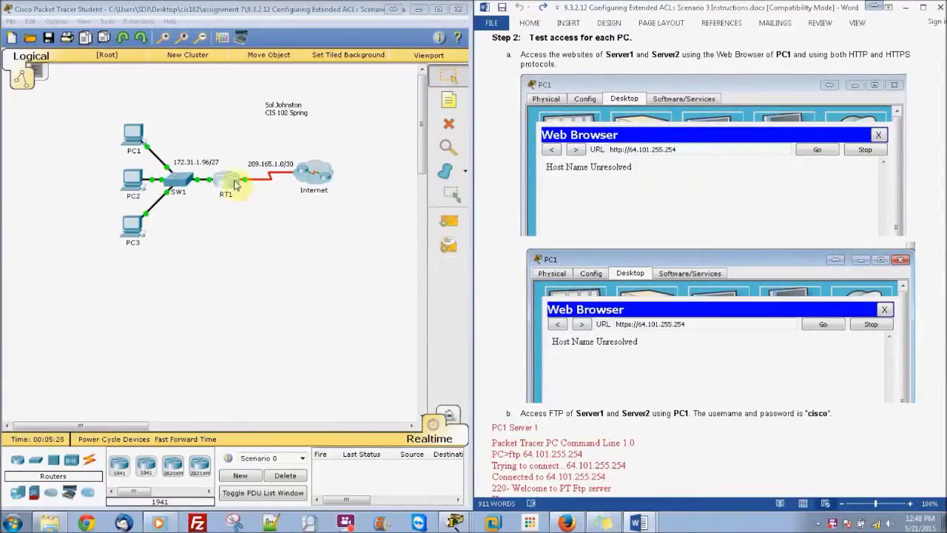
pyautogui.click(143, 134)
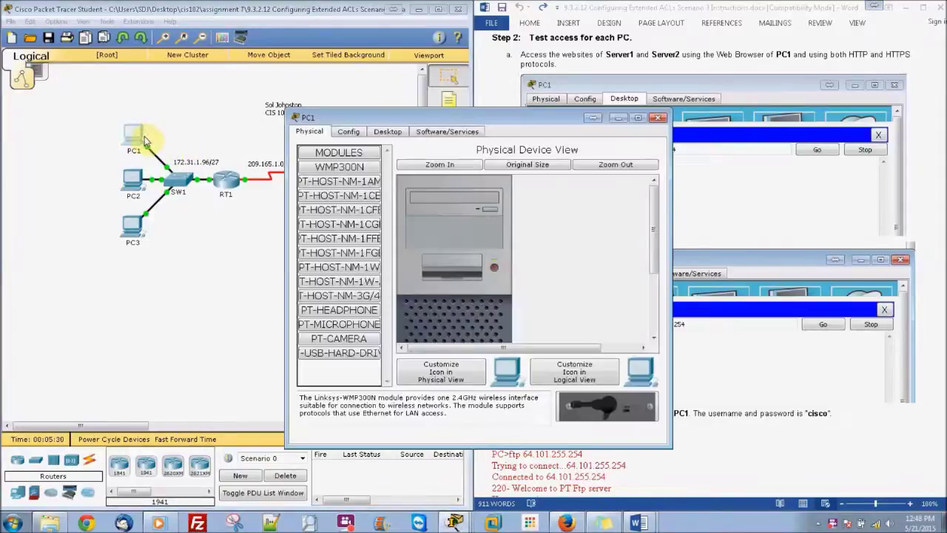
pyautogui.click(385, 131)
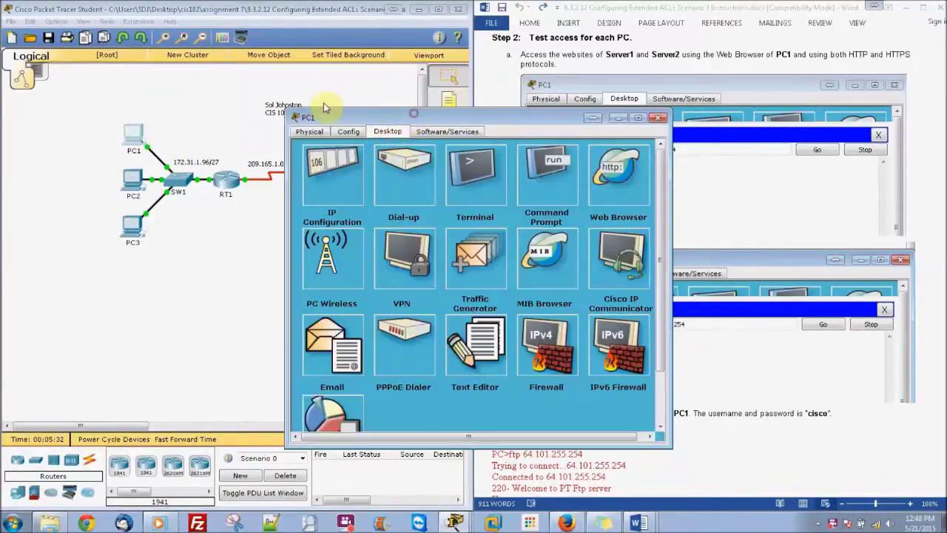
pyautogui.moveTo(292, 122); pyautogui.dragTo(168, 125)
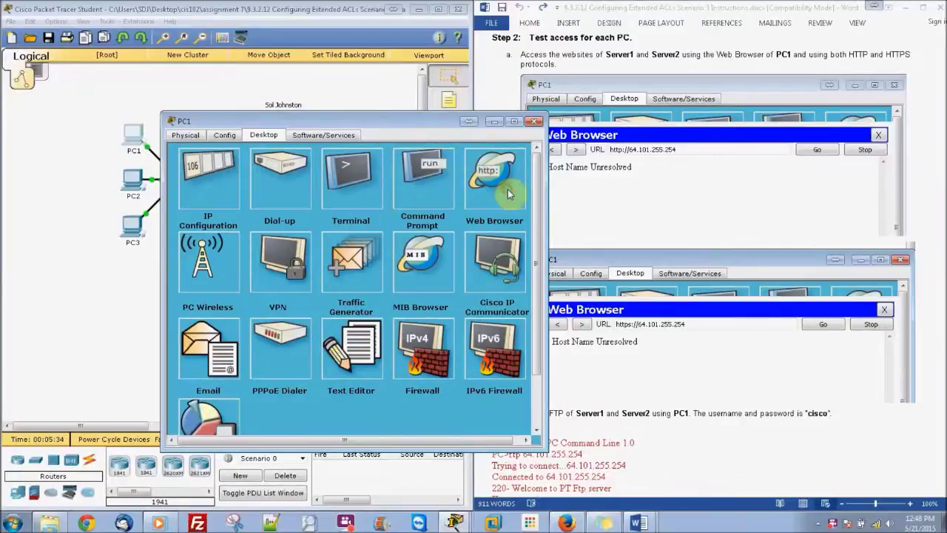
pyautogui.click(508, 192)
pyautogui.moveTo(424, 120); pyautogui.dragTo(324, 120)
pyautogui.click(252, 184)
pyautogui.write('64.10.255.254')
pyautogui.press('Return')
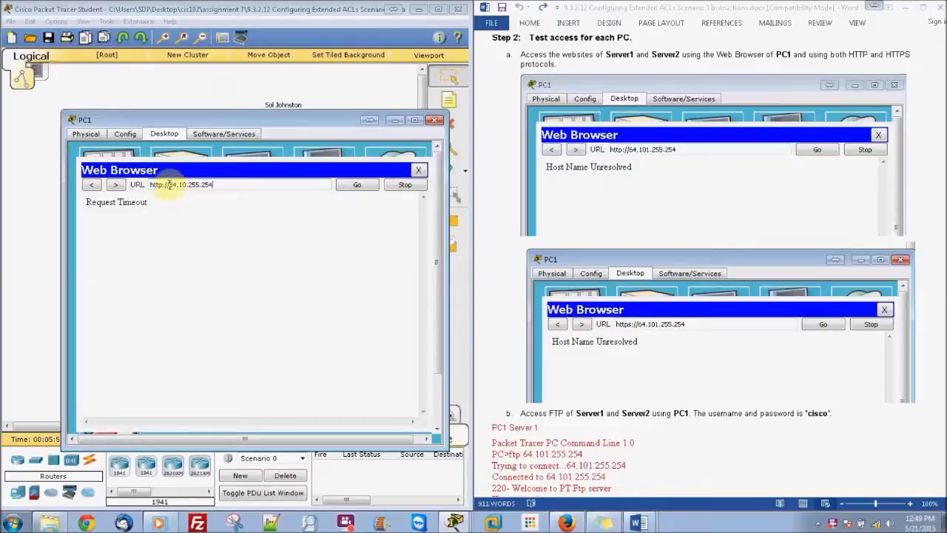
pyautogui.moveTo(163, 184); pyautogui.dragTo(157, 184)
pyautogui.write('ps')
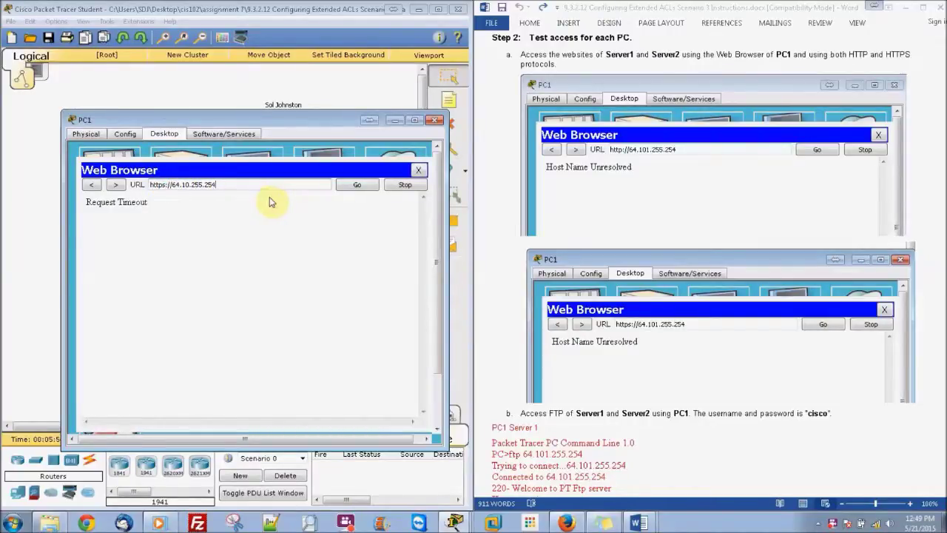
pyautogui.click(349, 189)
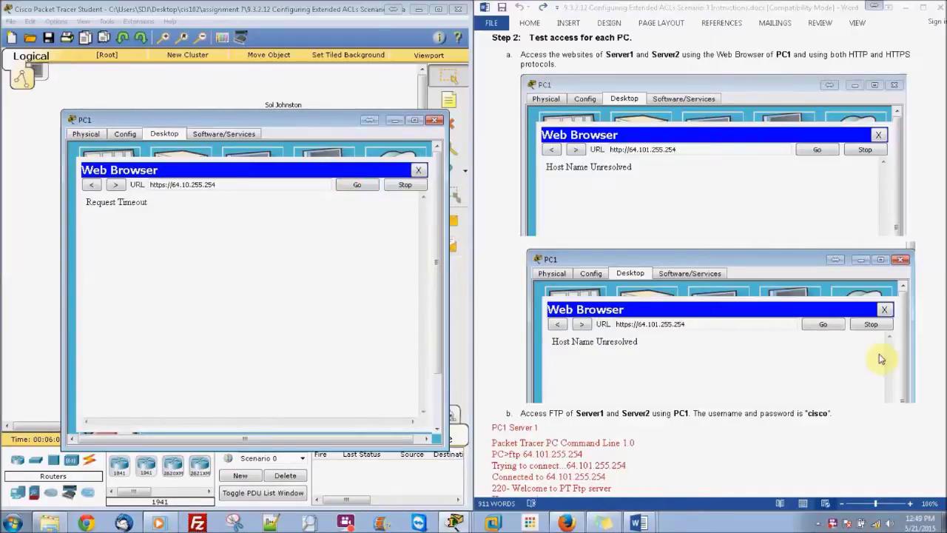
pyautogui.click(934, 242)
pyautogui.moveTo(943, 135); pyautogui.dragTo(944, 366)
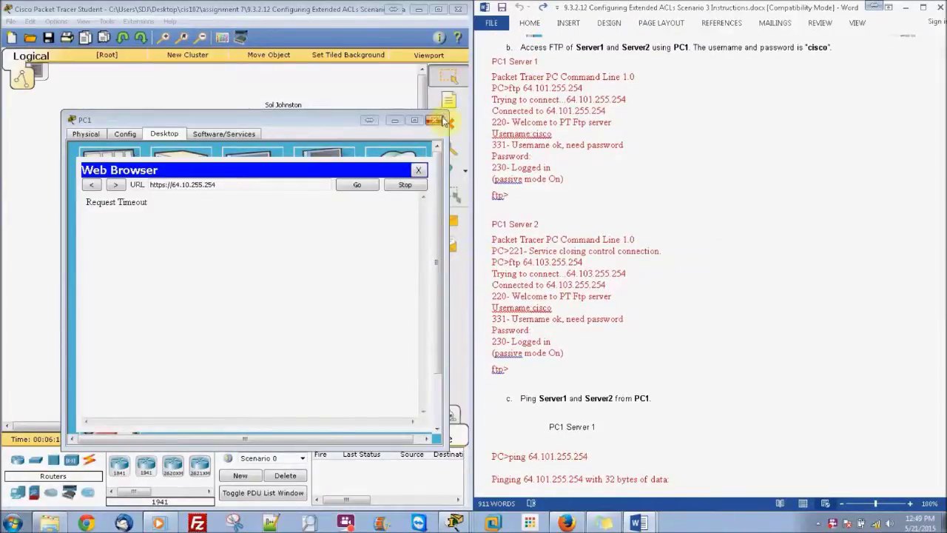
# From PC1's command prompt, FTP to 64.101.255.254, log in with the lab credentials, and quit
pyautogui.click(444, 120)
pyautogui.click(134, 136)
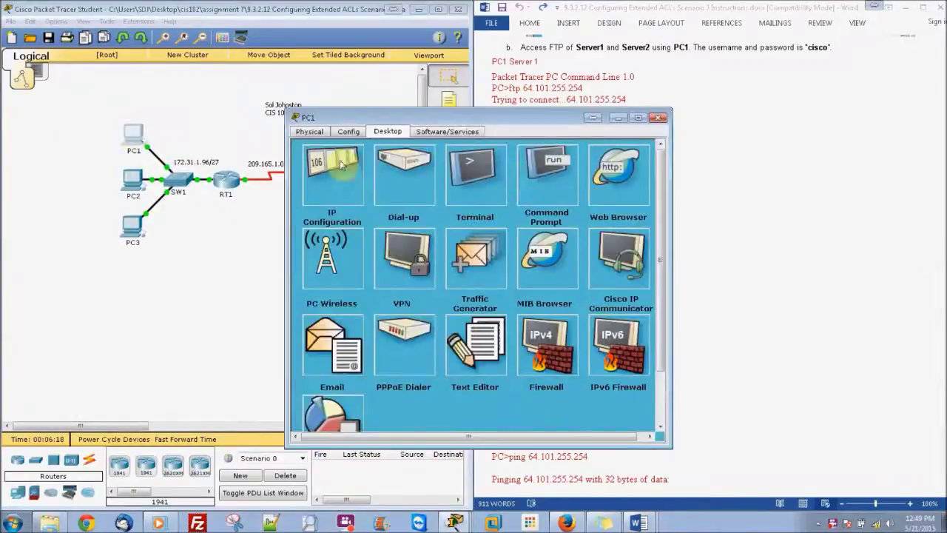
pyautogui.click(554, 190)
pyautogui.moveTo(560, 126); pyautogui.dragTo(333, 118)
pyautogui.write('ping')
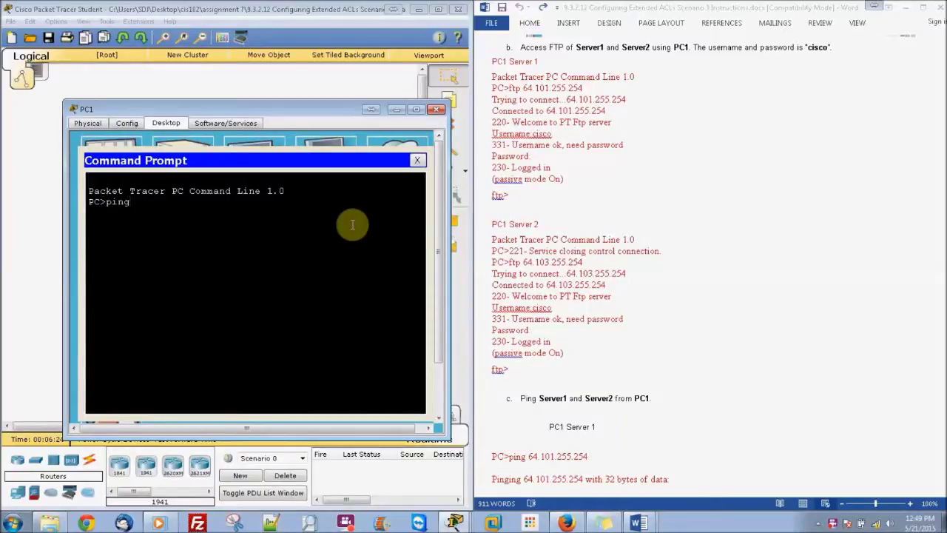
pyautogui.press('BackSpace')
pyautogui.press('BackSpace')
pyautogui.press('BackSpace')
pyautogui.press('BackSpace')
pyautogui.write('ftp 64.101.255.254')
pyautogui.press('Return')
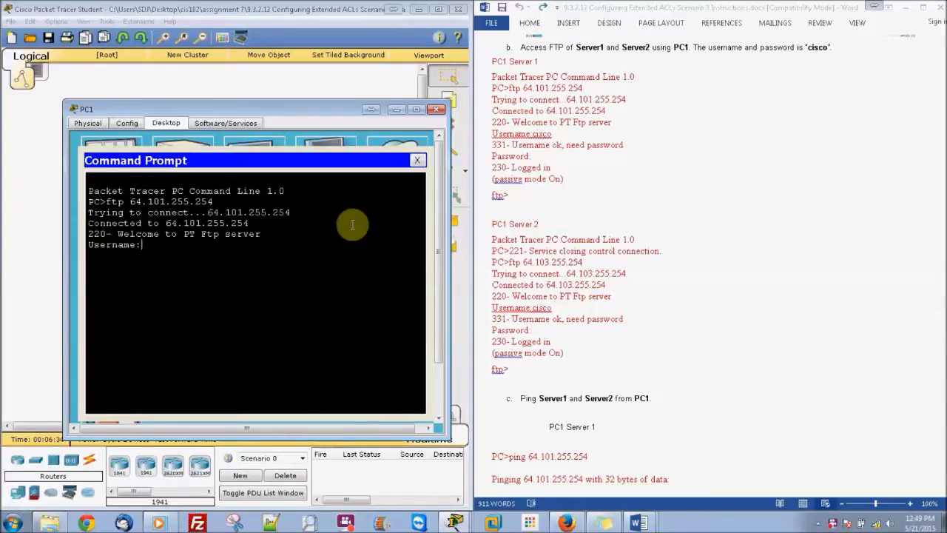
pyautogui.write('cisco')
pyautogui.press('Return')
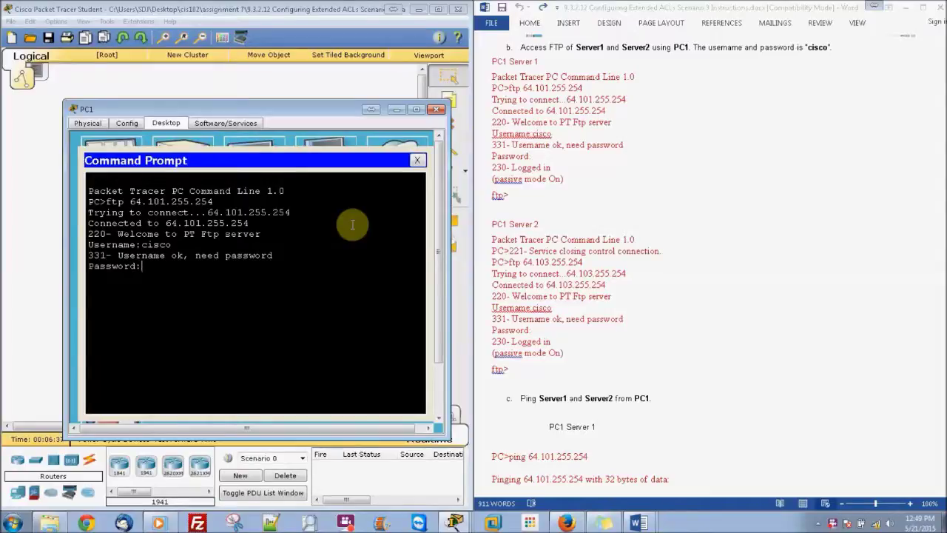
pyautogui.write('cisco')
pyautogui.press('Return')
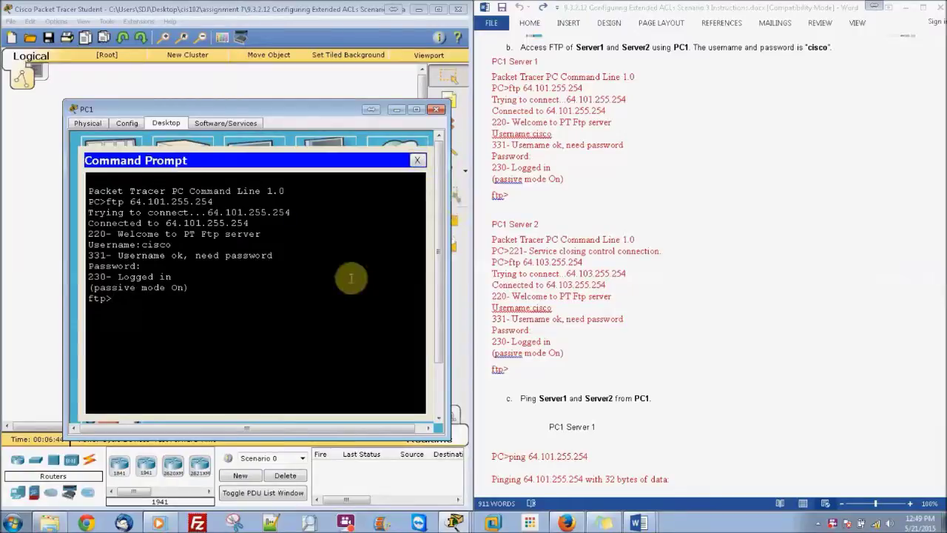
pyautogui.write('euit')
pyautogui.press('Return')
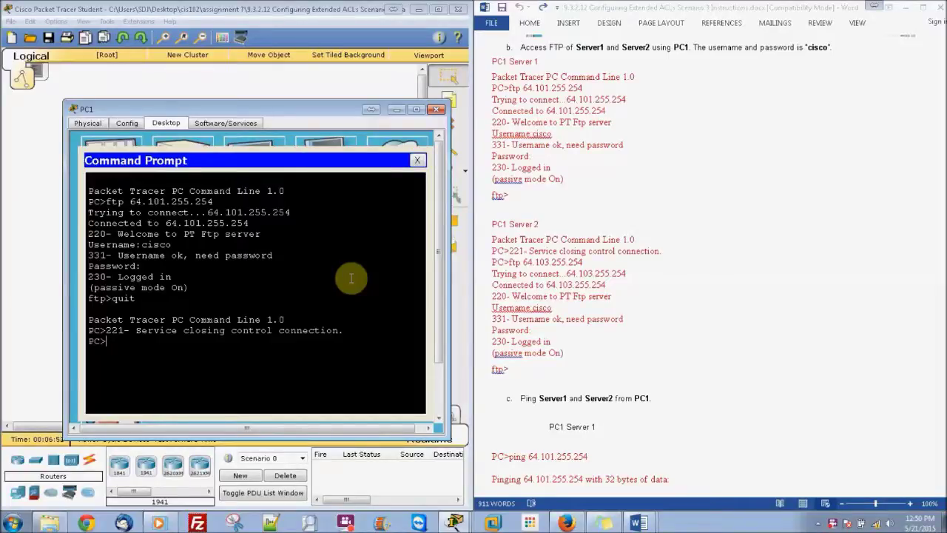
# FTP to 64.103.255.254, log in with the lab credentials, and quit the session
pyautogui.write('ft')
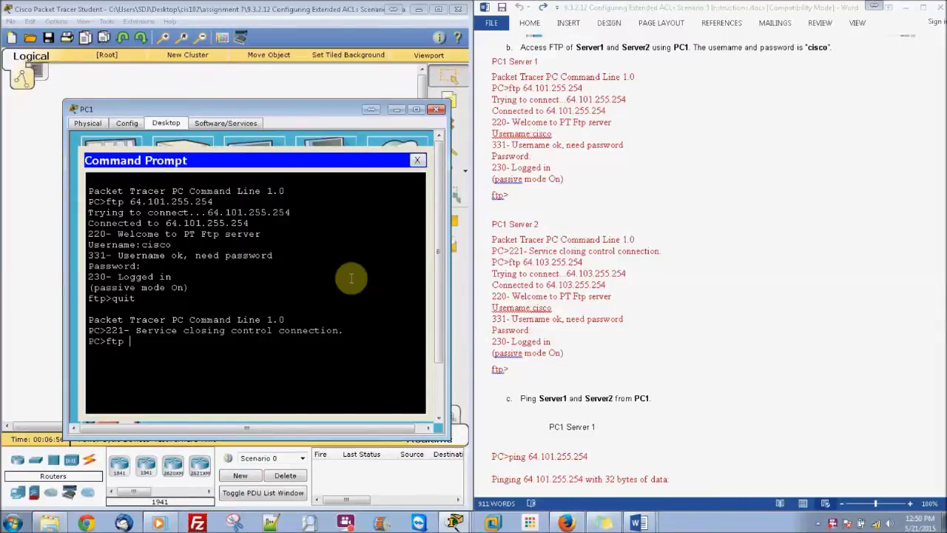
pyautogui.write('p 64.103.255.254')
pyautogui.press('Return')
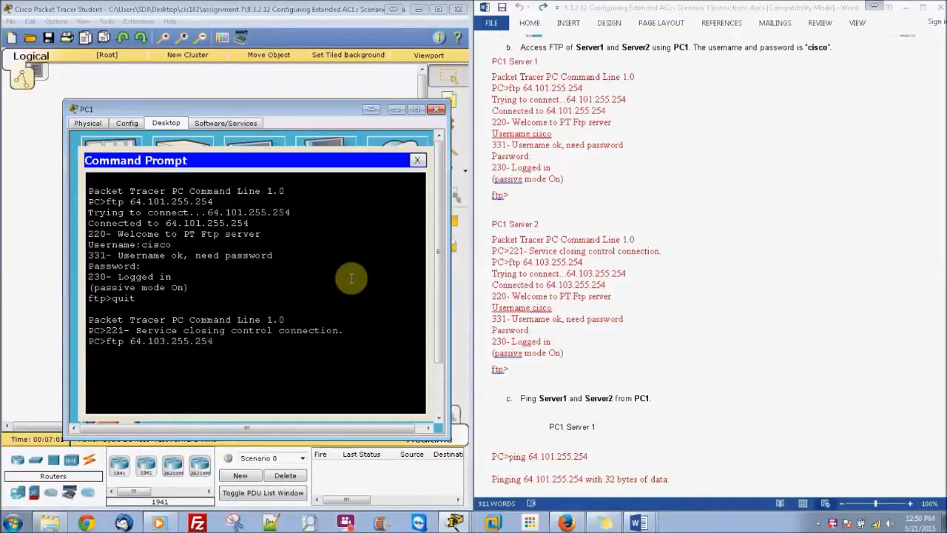
pyautogui.write('cisco')
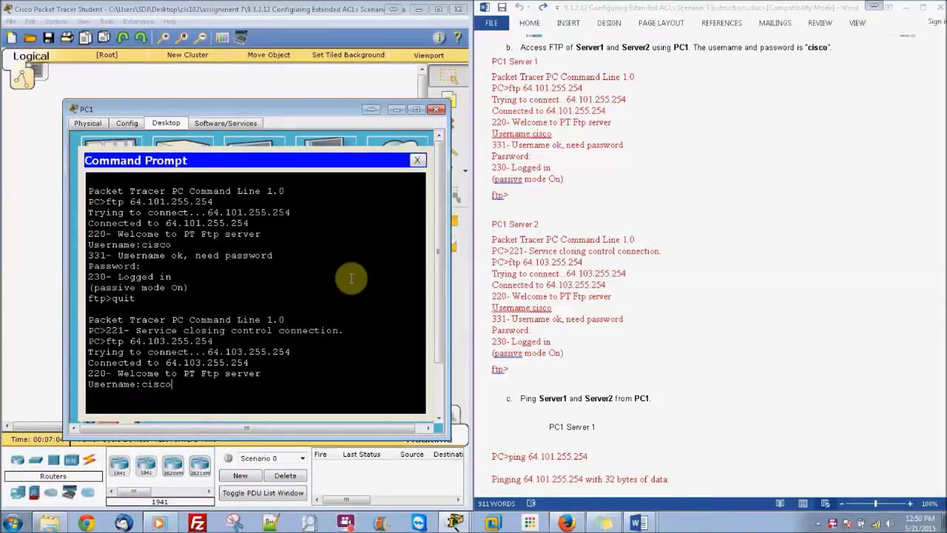
pyautogui.press('Return')
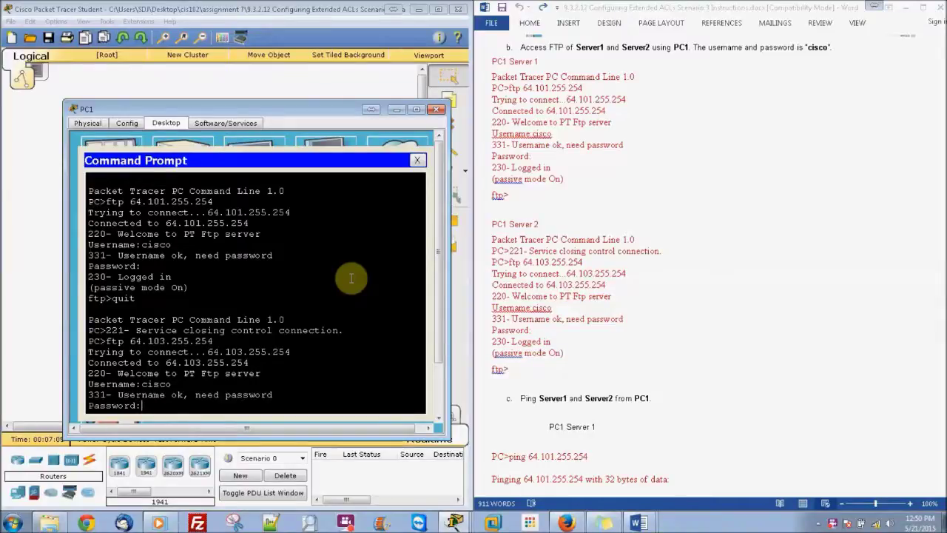
pyautogui.press('Return')
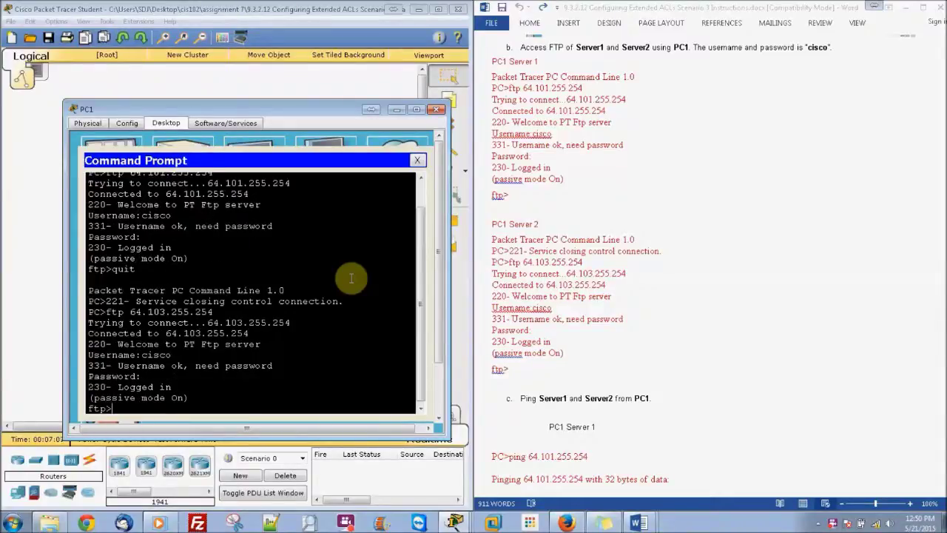
pyautogui.write('quit')
pyautogui.press('Return')
pyautogui.click(763, 378)
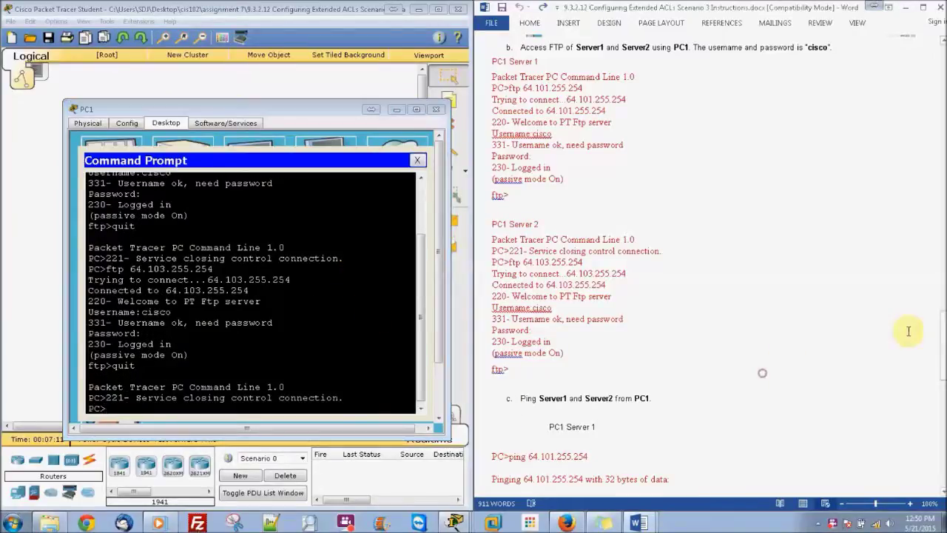
# Ping 64.101.255.254 from PC1's command prompt
pyautogui.scroll(-5, 941, 348)
pyautogui.scroll(-4, 942, 348)
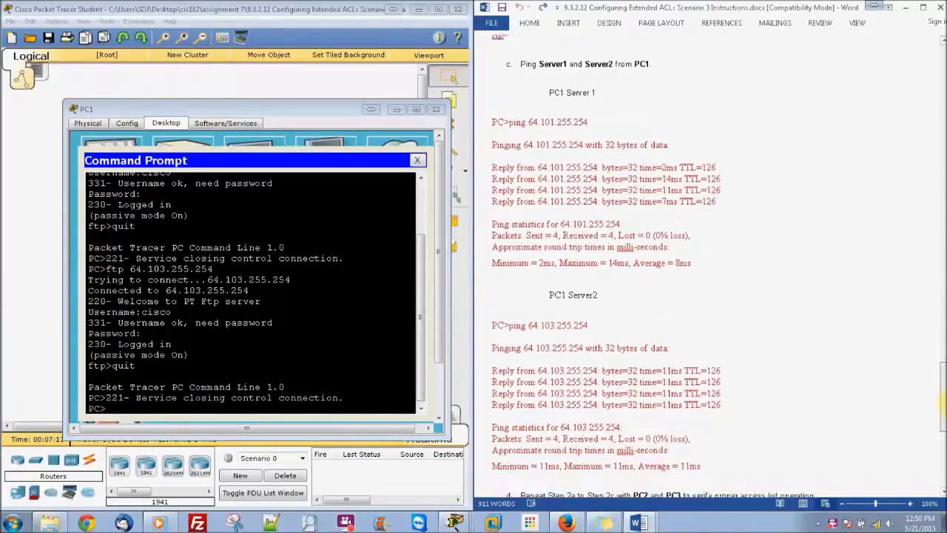
pyautogui.scroll(-1, 941, 403)
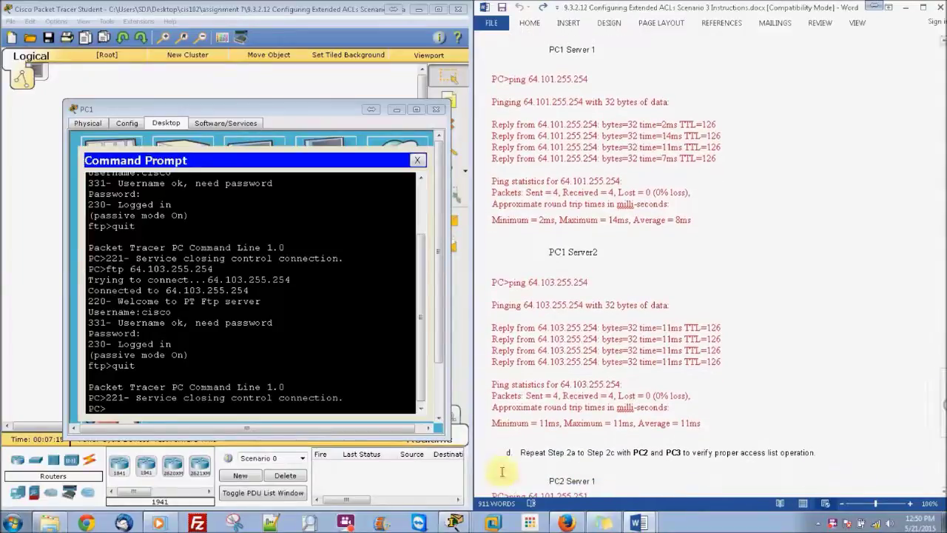
pyautogui.click(263, 387)
pyautogui.write('p')
pyautogui.write('ibng')
pyautogui.press('BackSpace')
pyautogui.press('BackSpace')
pyautogui.press('BackSpace')
pyautogui.write('ng 64.101.2')
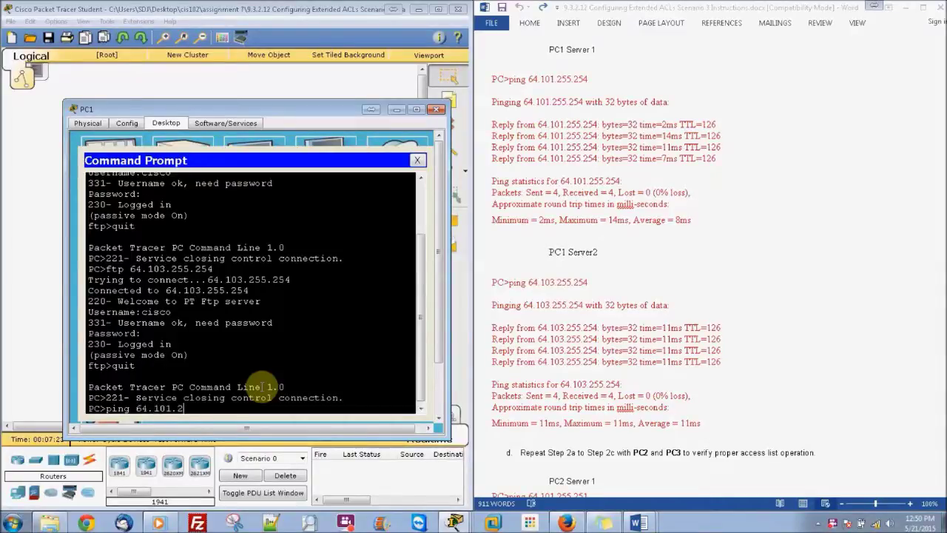
pyautogui.write('55.254')
pyautogui.press('Return')
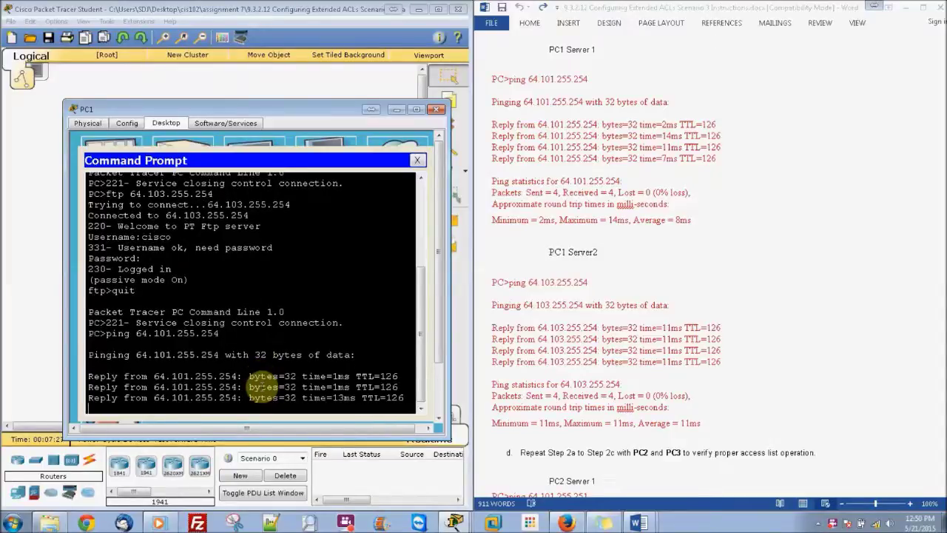
# Ping 64.103.255.254 from PC1 by editing the recalled ping command
pyautogui.press('Up')
pyautogui.press('Left')
pyautogui.press('Left')
pyautogui.press('Left')
pyautogui.press('Left')
pyautogui.press('Left')
pyautogui.press('Left')
pyautogui.press('Left')
pyautogui.press('Left')
pyautogui.press('BackSpace')
pyautogui.write('3')
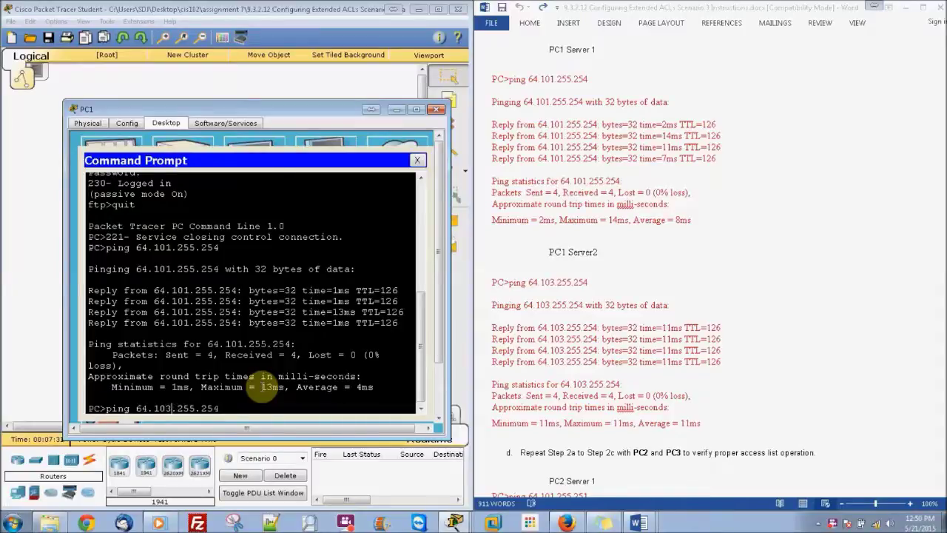
pyautogui.press('Return')
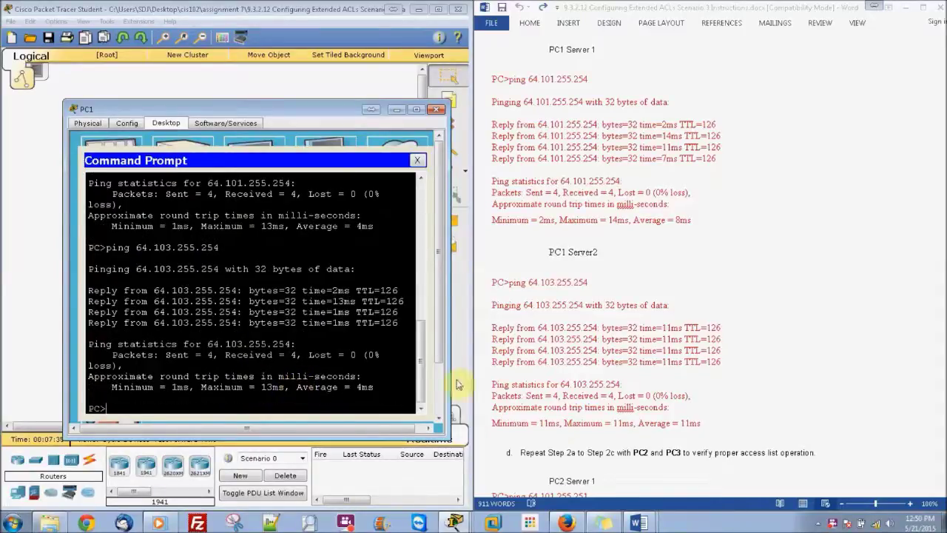
pyautogui.click(920, 426)
pyautogui.moveTo(945, 378); pyautogui.dragTo(945, 450)
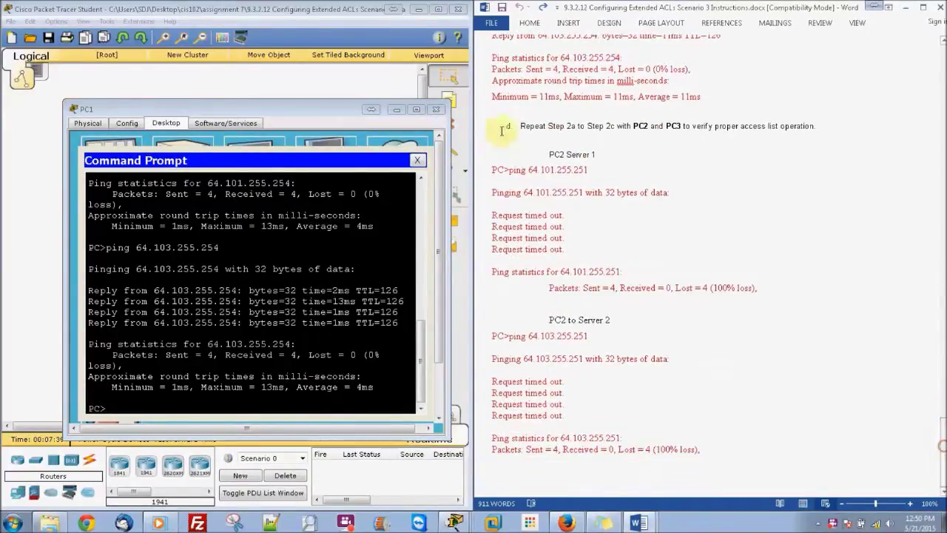
# Close PC1 and open PC2's Command Prompt
pyautogui.click(436, 109)
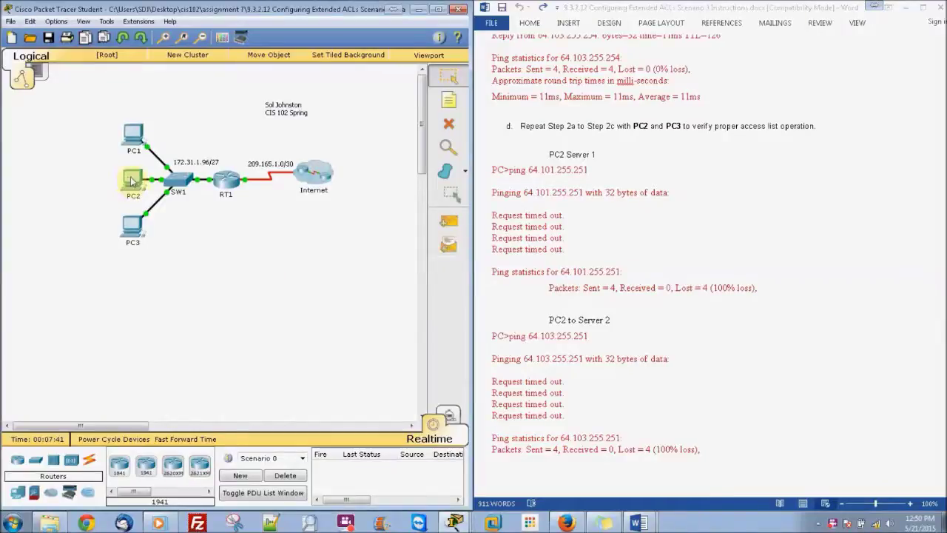
pyautogui.click(133, 180)
pyautogui.moveTo(368, 120); pyautogui.dragTo(152, 105)
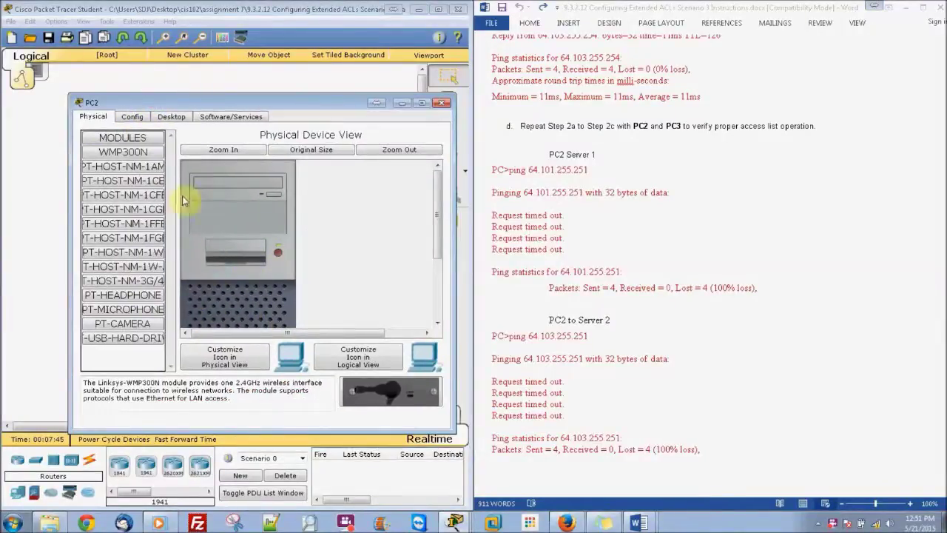
pyautogui.click(174, 116)
pyautogui.click(343, 176)
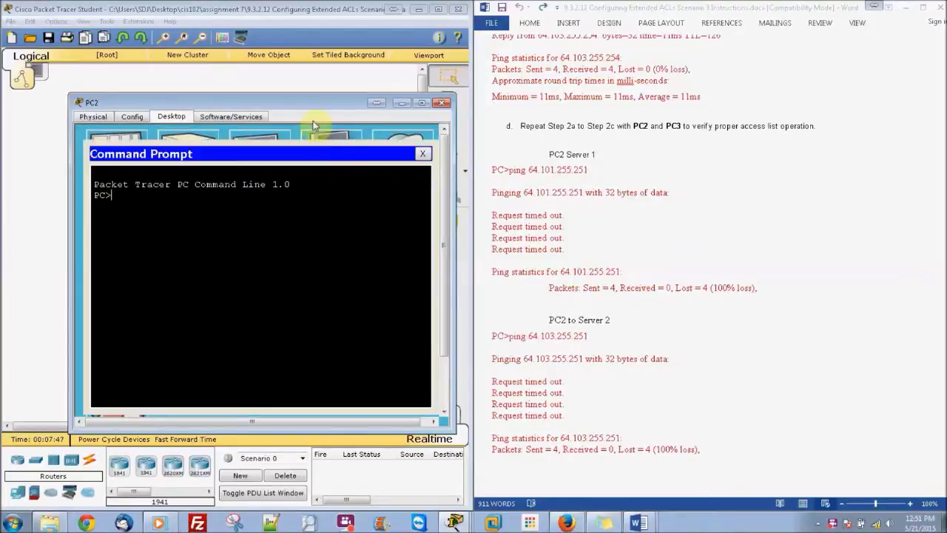
# Ping 64.101.255.254 from PC2, which succeeds
pyautogui.write('ping')
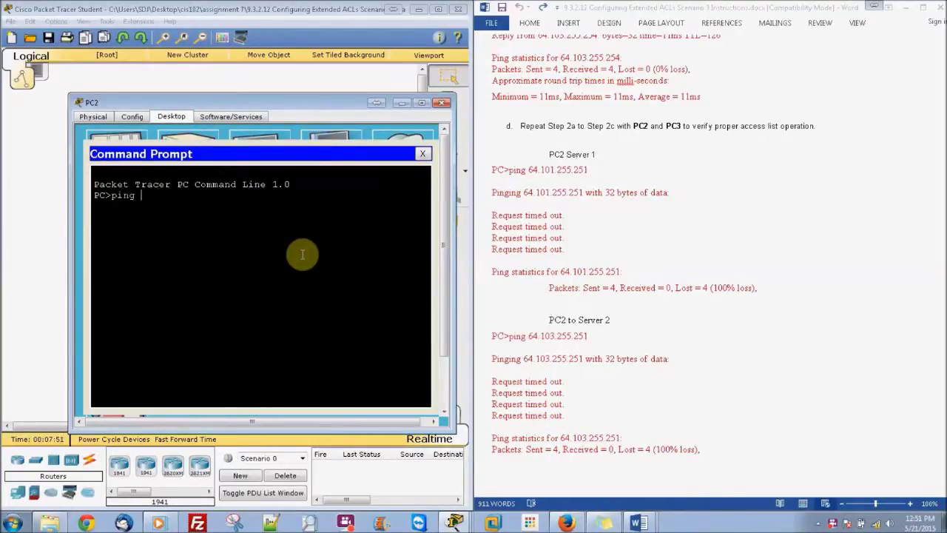
pyautogui.write(' 64.101.2550')
pyautogui.press('BackSpace')
pyautogui.write('.254')
pyautogui.press('Return')
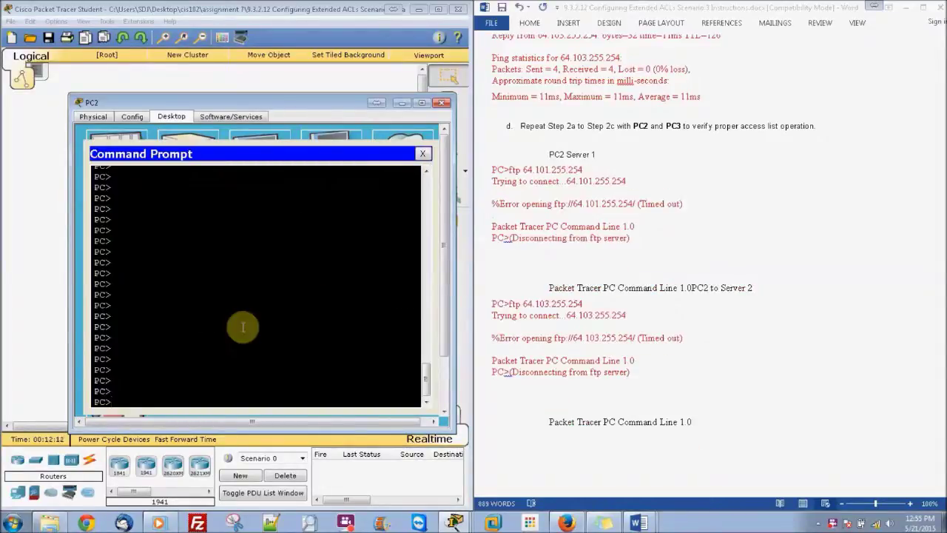
# Attempt FTP to 64.101.255.254, which times out, then FTP to 64.103.255.254
pyautogui.write('ftp')
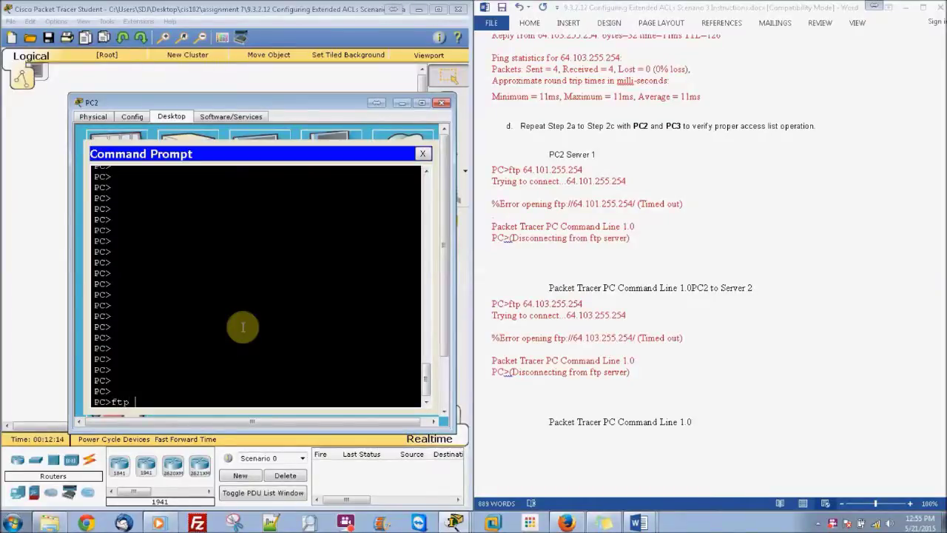
pyautogui.write(' 64.101.255.254')
pyautogui.press('Return')
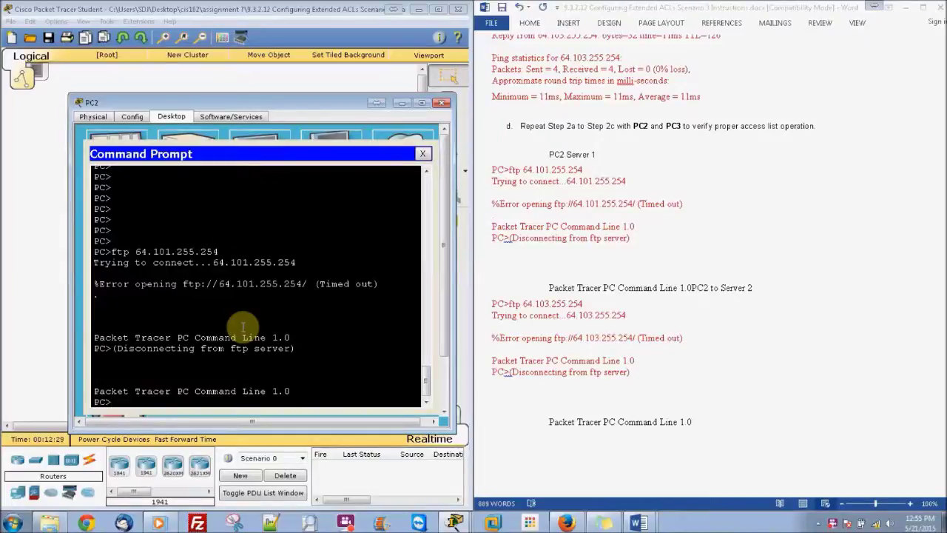
pyautogui.press('Up')
pyautogui.press('BackSpace')
pyautogui.write('3.255.254')
pyautogui.press('Return')
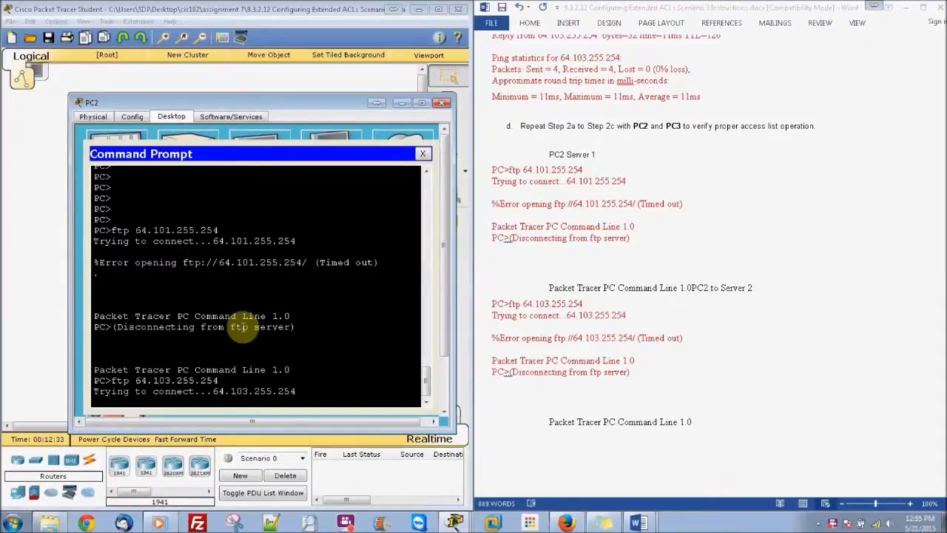